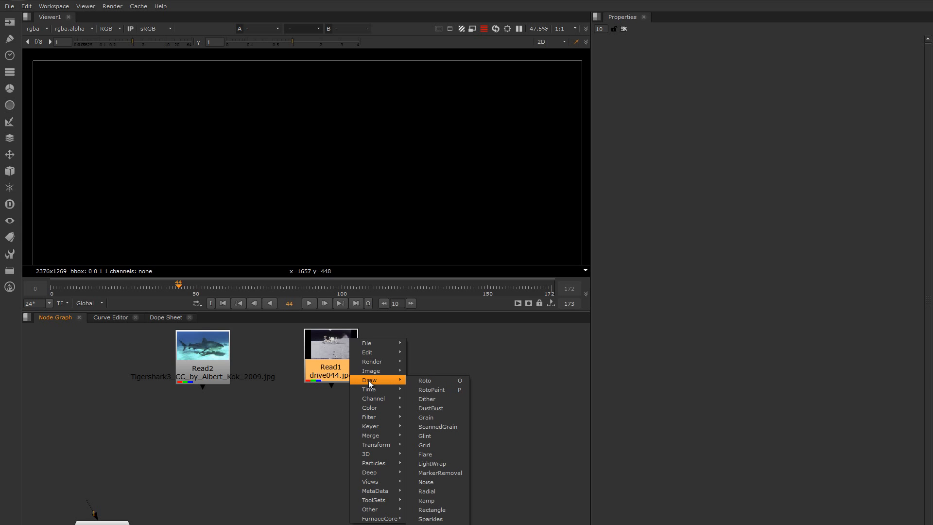
# Add a Roto node, place it beside the tiger shark Read node, and show the shark image in the viewer.
pyautogui.click(453, 350)
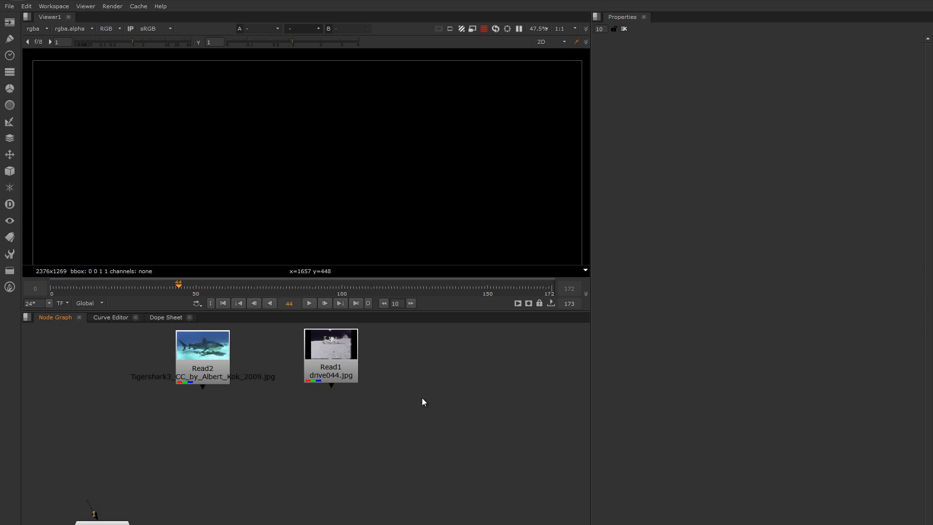
pyautogui.press('o')
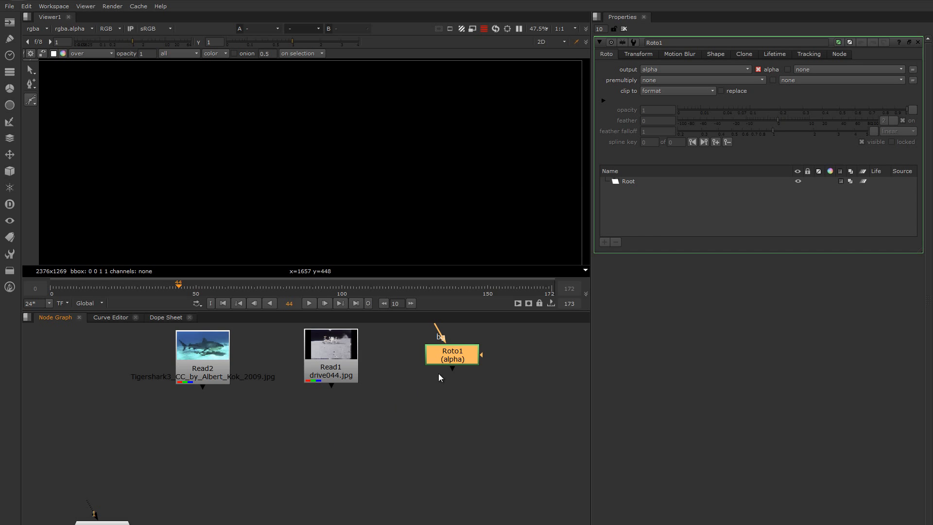
pyautogui.moveTo(458, 356); pyautogui.dragTo(120, 393)
pyautogui.click(181, 356)
pyautogui.press('1')
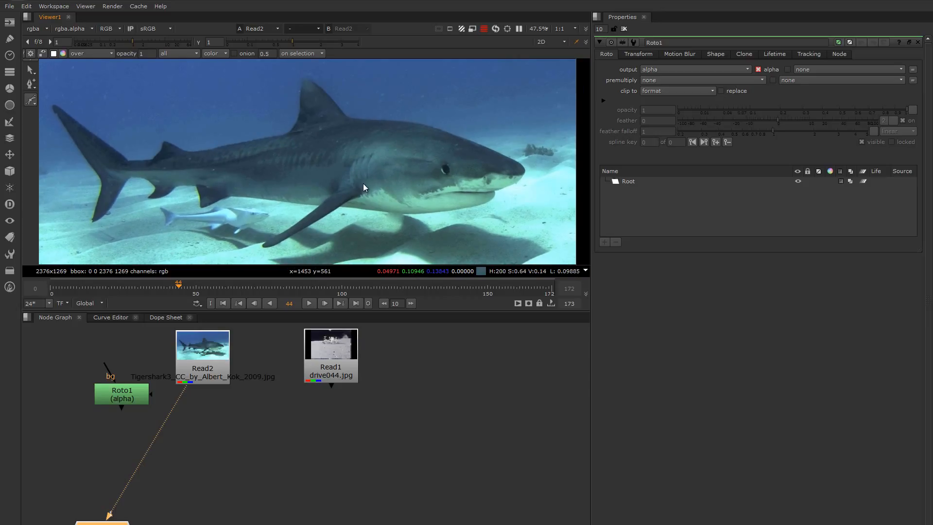
# Check the shark image's alpha channel against its colour in the viewer.
pyautogui.press('a')
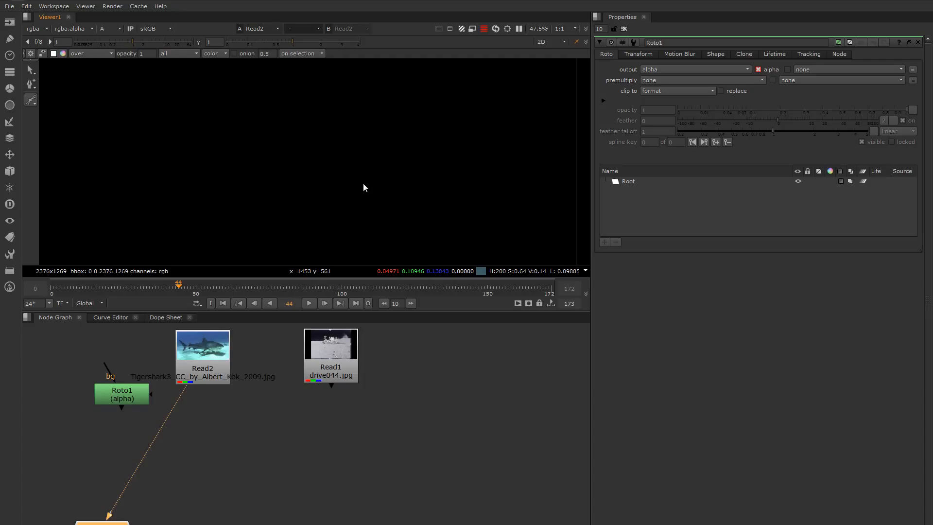
pyautogui.press('a')
pyautogui.press('a')
pyautogui.press('a')
pyautogui.press('a')
pyautogui.press('a')
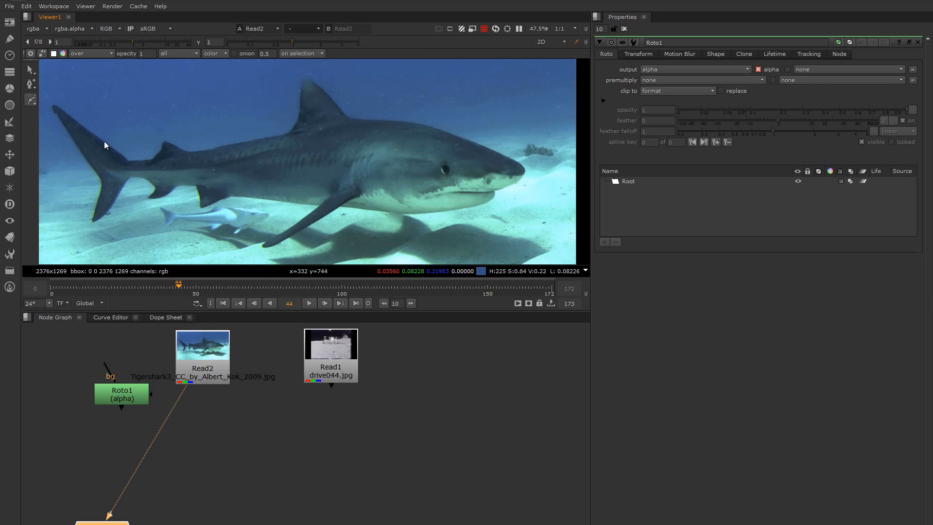
# Start a Bezier roto shape behind the shark's dorsal fin and trace over the head, around the snout and mouth to the lower jaw.
pyautogui.click(32, 103)
pyautogui.click(361, 119)
pyautogui.click(361, 119)
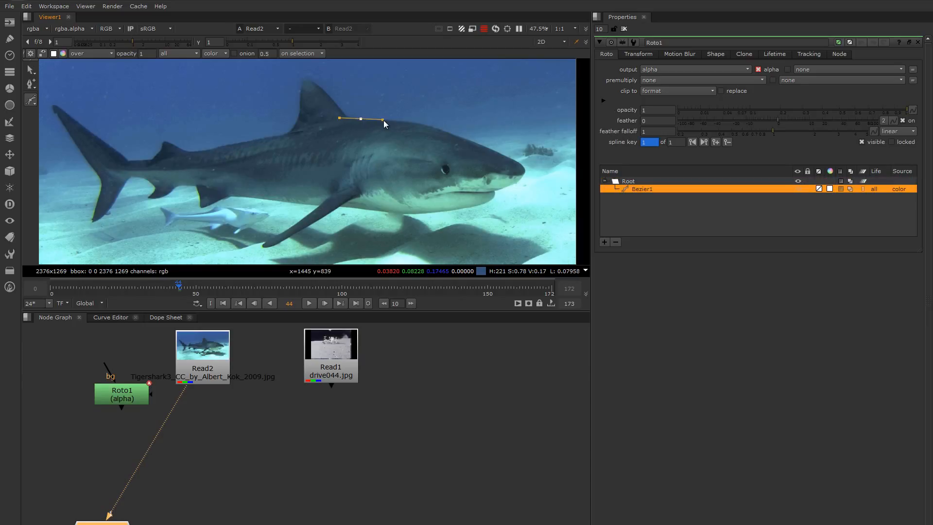
pyautogui.moveTo(383, 120); pyautogui.dragTo(418, 124)
pyautogui.moveTo(479, 143); pyautogui.dragTo(497, 153)
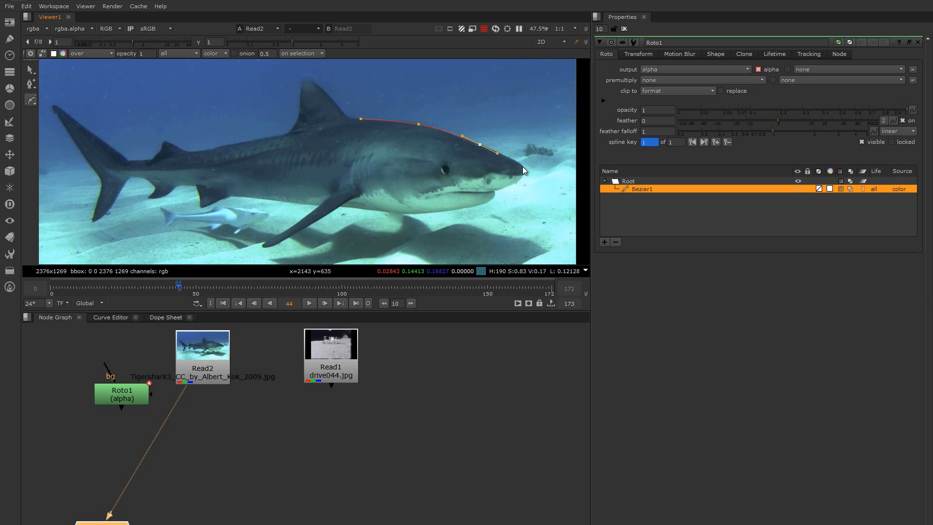
pyautogui.moveTo(522, 166); pyautogui.dragTo(523, 167)
pyautogui.moveTo(515, 184); pyautogui.dragTo(512, 184)
pyautogui.click(474, 206)
# Continue the Bezier along the shark's belly to the base of the tail, passing straight across the lower fins.
pyautogui.moveTo(385, 211); pyautogui.dragTo(376, 210)
pyautogui.moveTo(361, 209); pyautogui.dragTo(355, 206)
pyautogui.moveTo(243, 197); pyautogui.dragTo(260, 200)
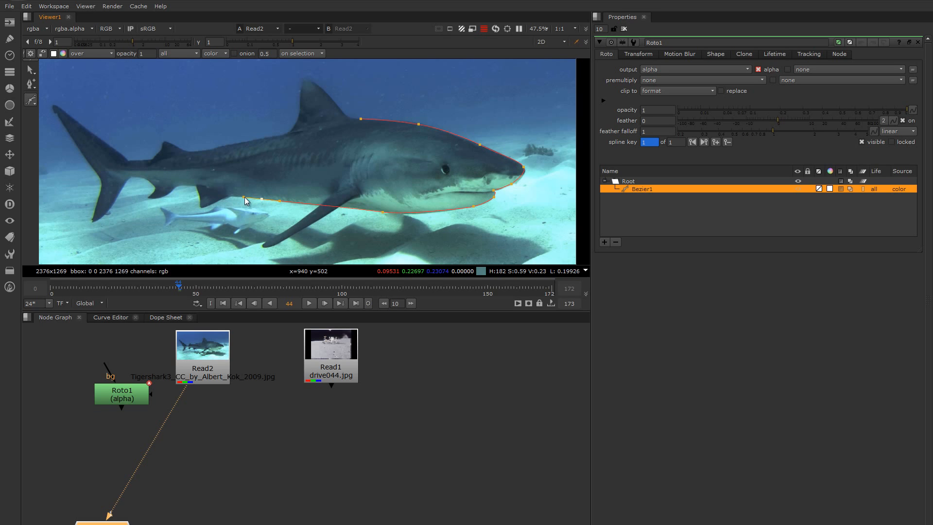
pyautogui.click(186, 185)
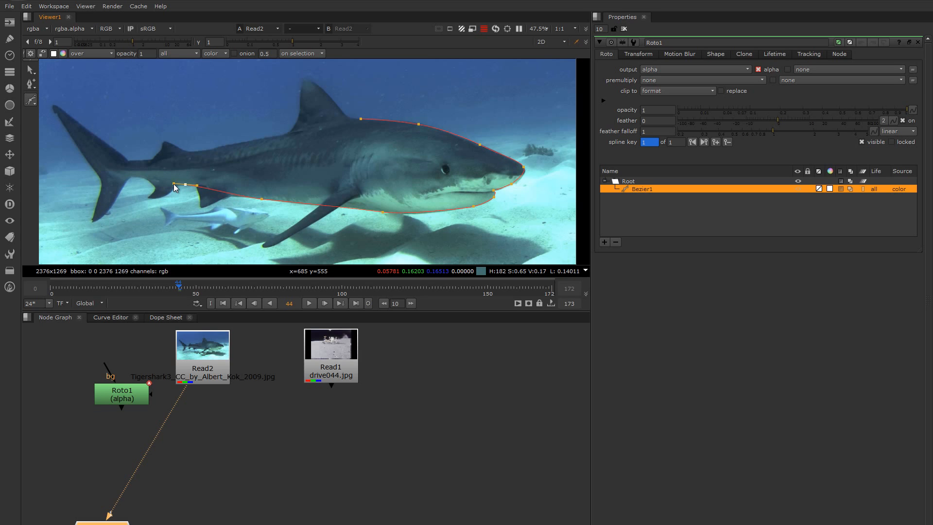
pyautogui.click(142, 178)
pyautogui.moveTo(141, 179); pyautogui.dragTo(121, 188)
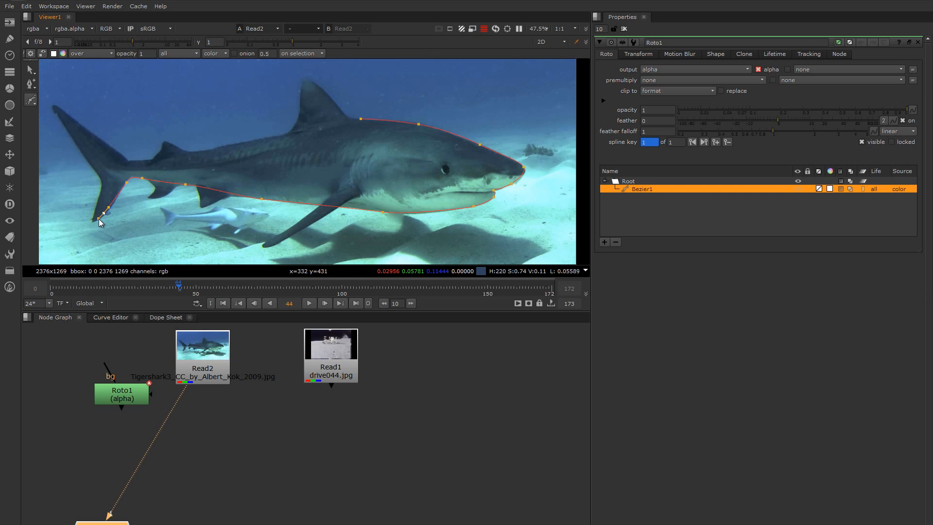
# Trace the Bezier around the tail fin, through its lower and upper tips and back to the upper tail base.
pyautogui.moveTo(98, 219); pyautogui.dragTo(96, 219)
pyautogui.moveTo(101, 186); pyautogui.dragTo(103, 177)
pyautogui.moveTo(76, 144); pyautogui.dragTo(73, 138)
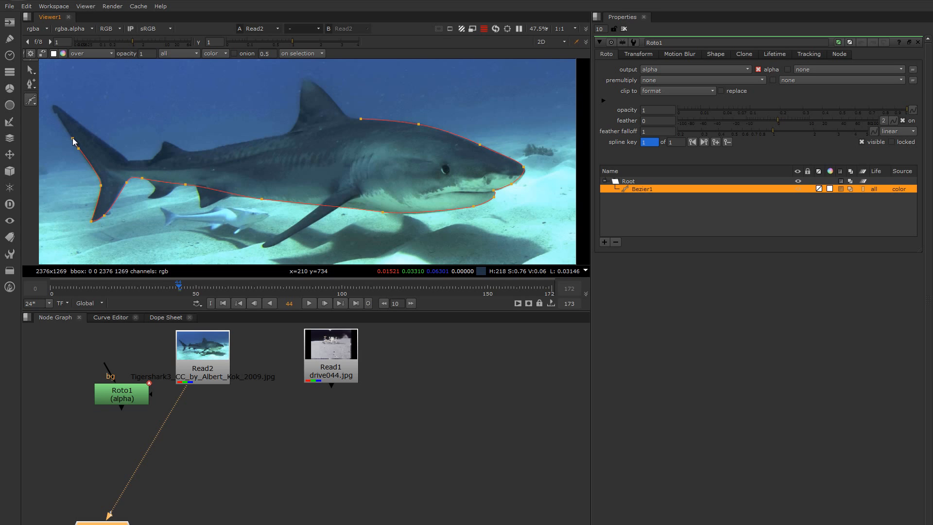
pyautogui.click(52, 106)
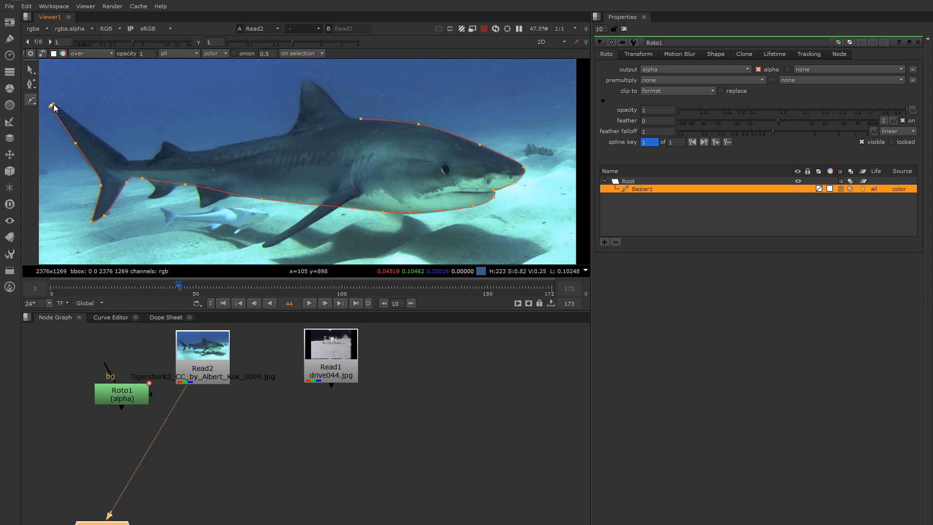
pyautogui.click(80, 125)
pyautogui.click(128, 159)
# Carry the Bezier along the shark's upper back, skipping the fins, and close it at the starting point behind the dorsal fin.
pyautogui.click(152, 160)
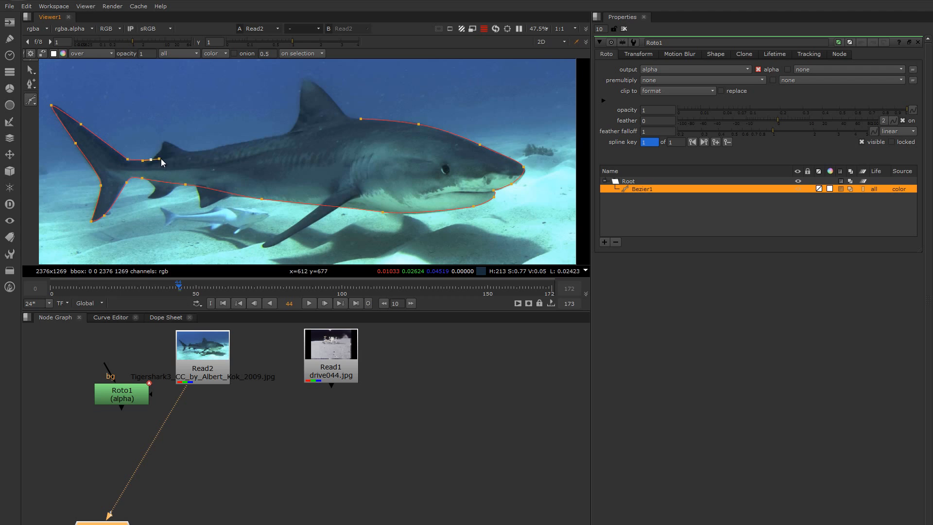
pyautogui.click(286, 133)
pyautogui.moveTo(297, 132); pyautogui.dragTo(285, 134)
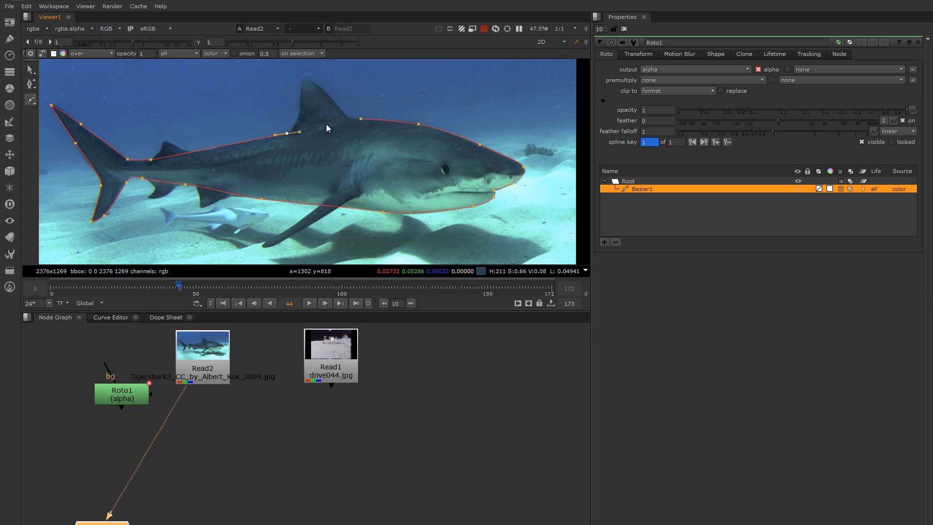
pyautogui.press('q')
pyautogui.click(360, 120)
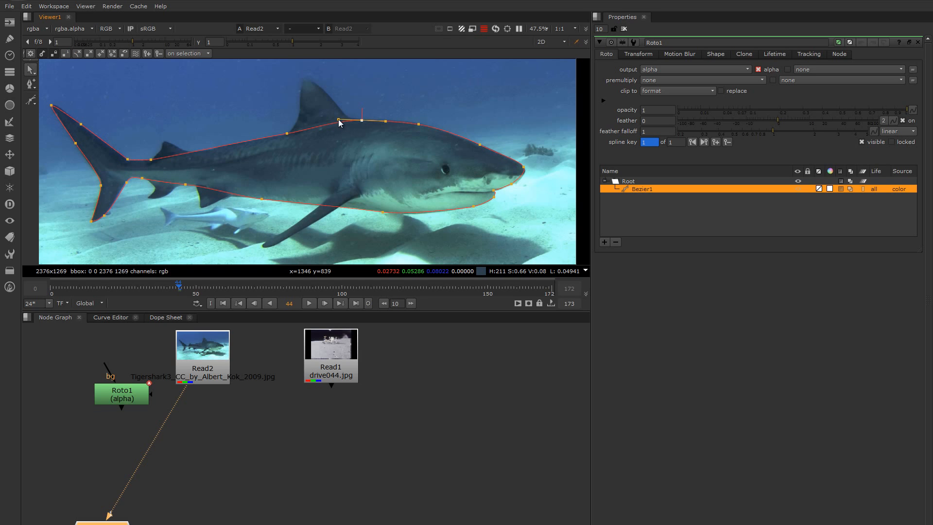
# Adjust the body outline's points in front of the tail and along the back to fit the shark's edge.
pyautogui.click(287, 134)
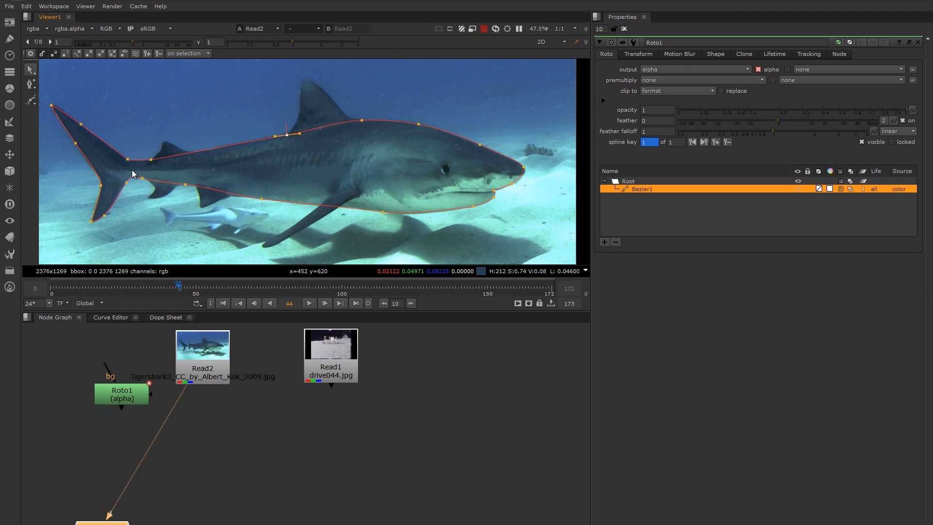
pyautogui.click(151, 161)
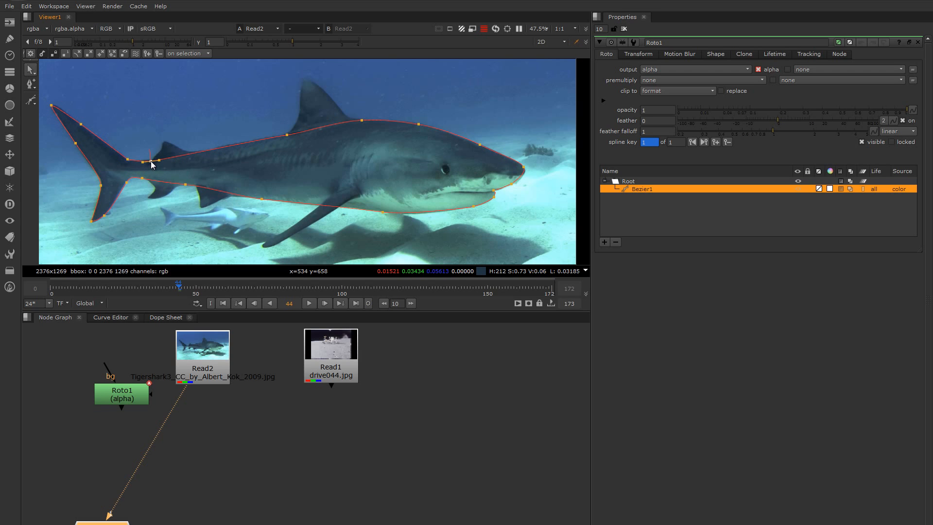
pyautogui.click(128, 160)
# Inspect the Roto node's alpha matte of the body in the viewer, and return to the shark image in colour.
pyautogui.moveTo(123, 398); pyautogui.dragTo(126, 399)
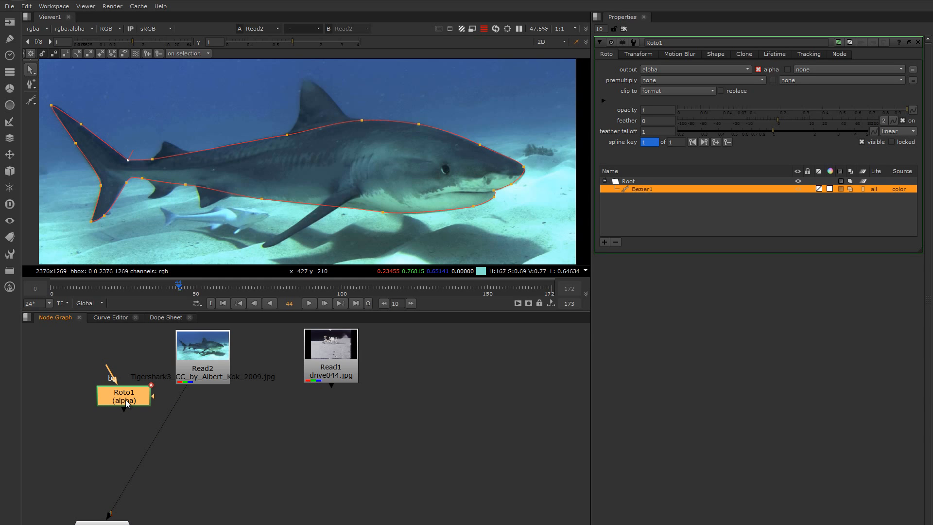
pyautogui.press('1')
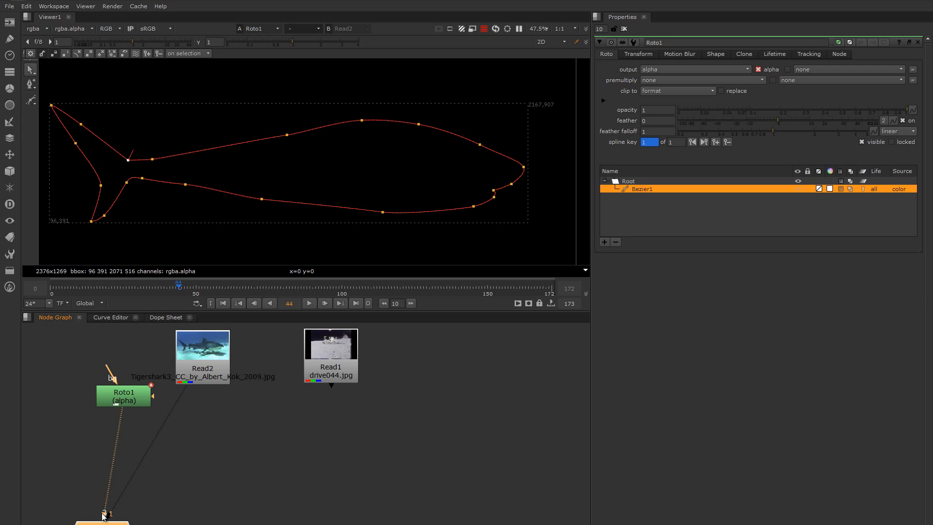
pyautogui.moveTo(104, 516); pyautogui.dragTo(124, 514)
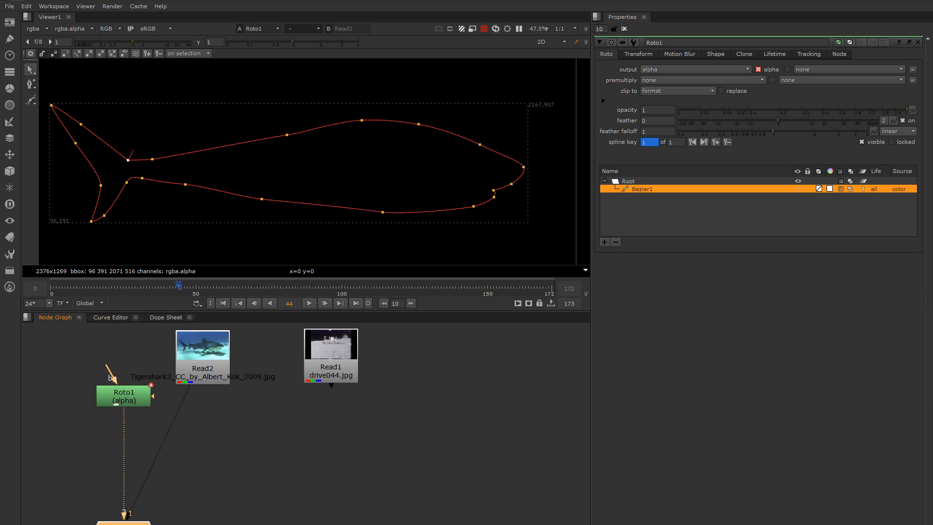
pyautogui.moveTo(278, 199); pyautogui.dragTo(282, 196, button='middle')
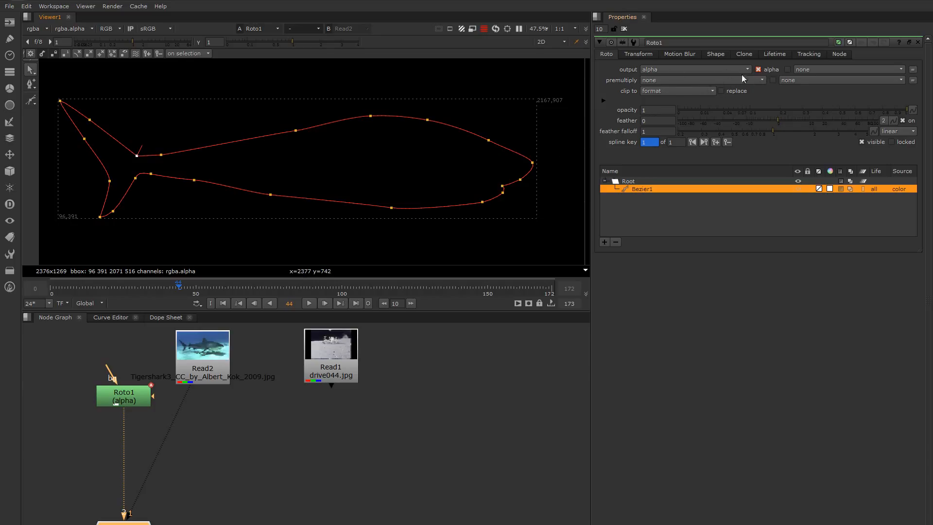
pyautogui.moveTo(447, 184); pyautogui.dragTo(456, 182, button='middle')
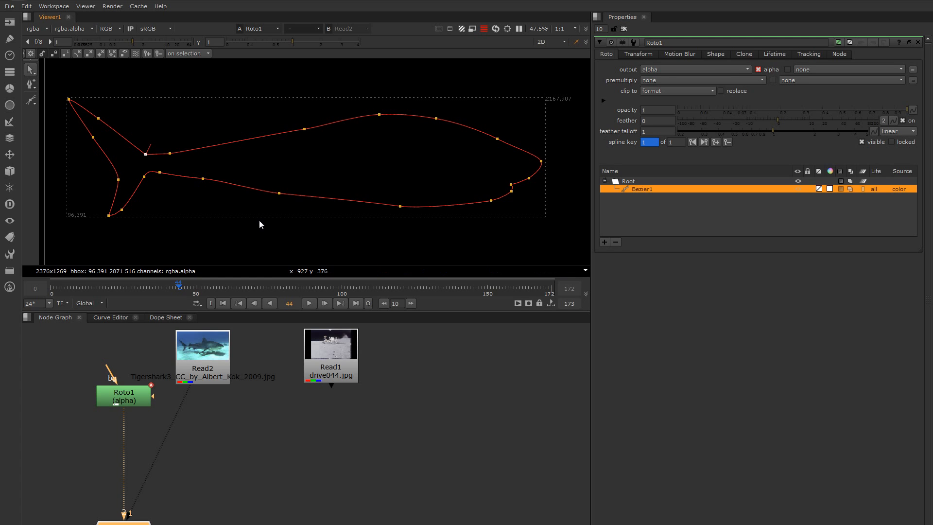
pyautogui.press('a')
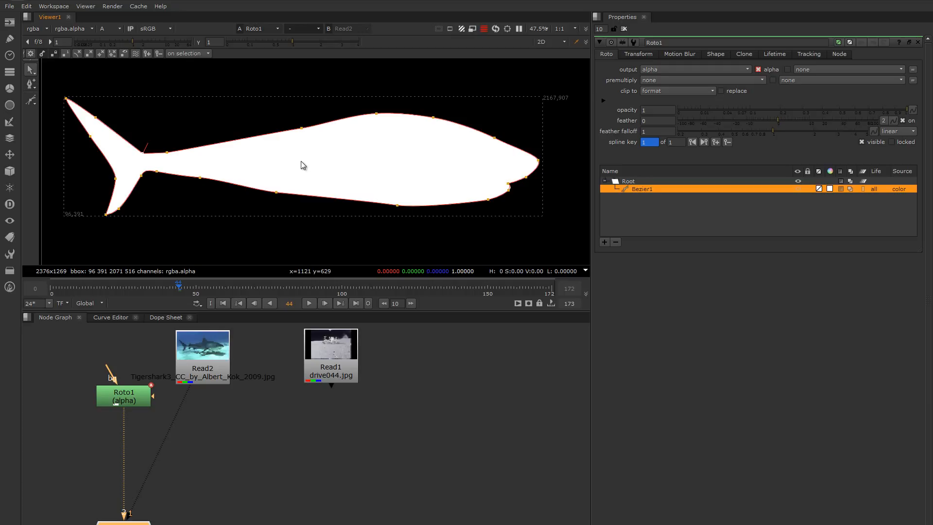
pyautogui.press('f')
pyautogui.press('2')
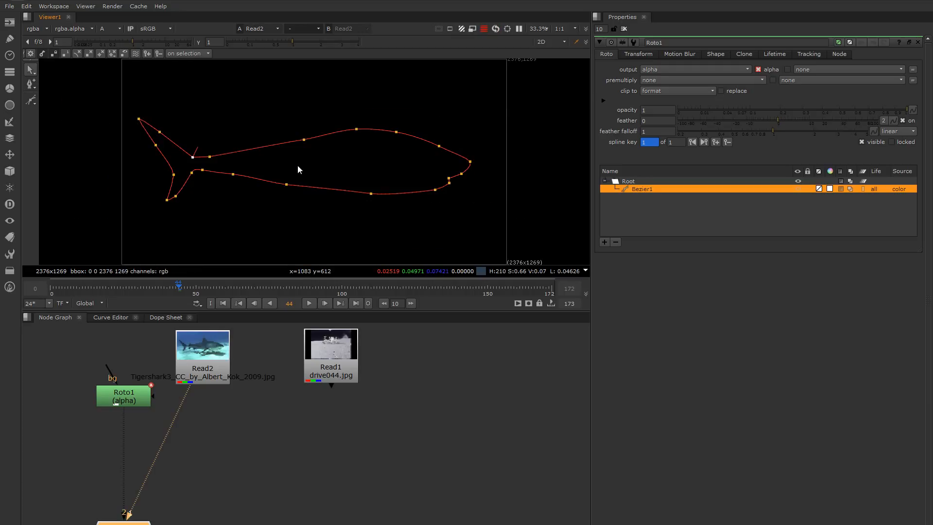
pyautogui.press('a')
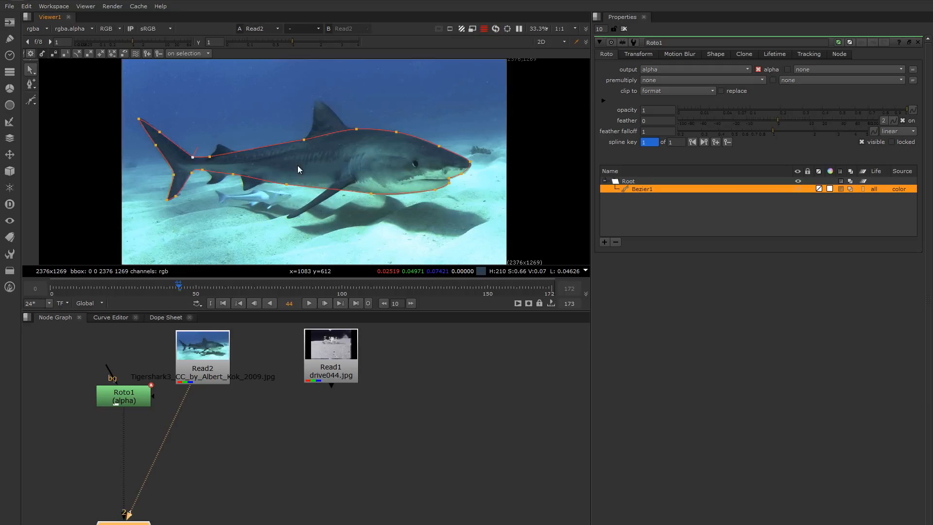
# Draw a second, separate closed Bezier shape around the dorsal fin, with its base overlapping the body outline.
pyautogui.scroll(3, 298, 165)
pyautogui.moveTo(328, 161); pyautogui.dragTo(322, 180, button='middle')
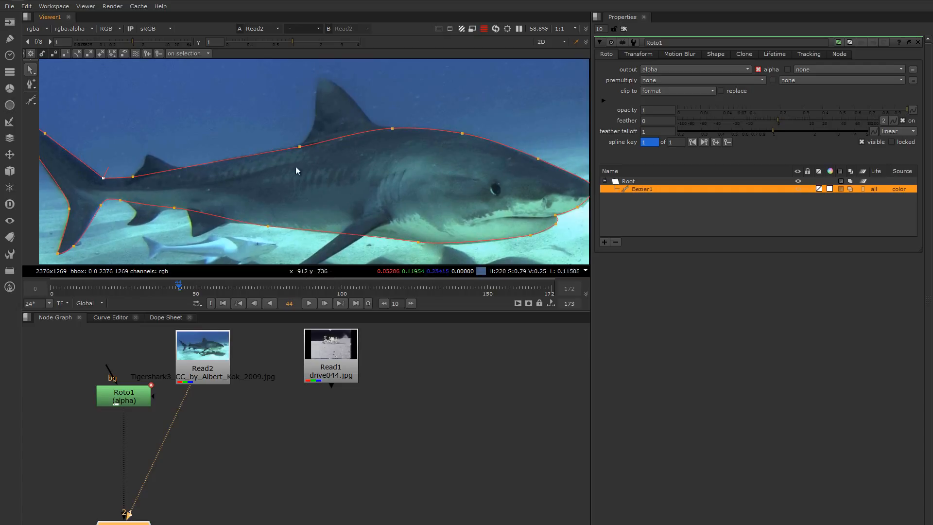
pyautogui.click(31, 100)
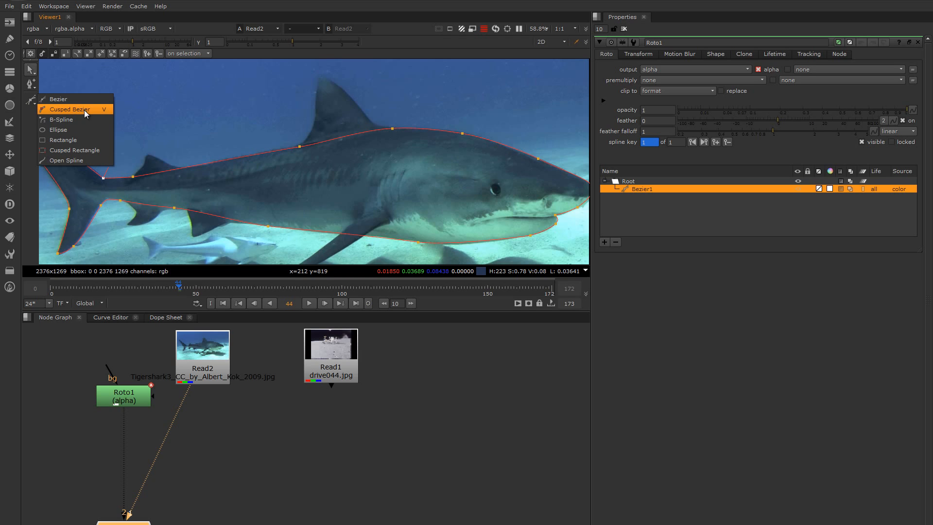
pyautogui.click(59, 101)
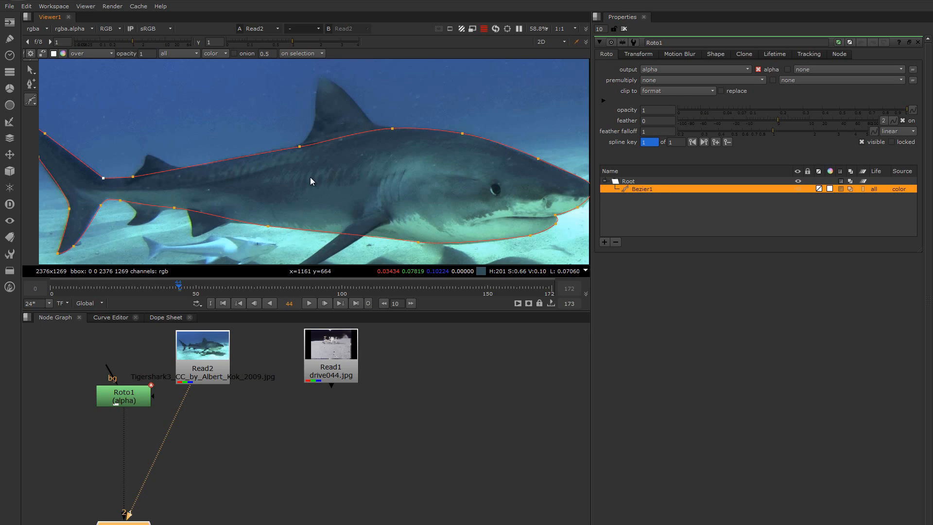
pyautogui.moveTo(282, 157); pyautogui.dragTo(315, 128)
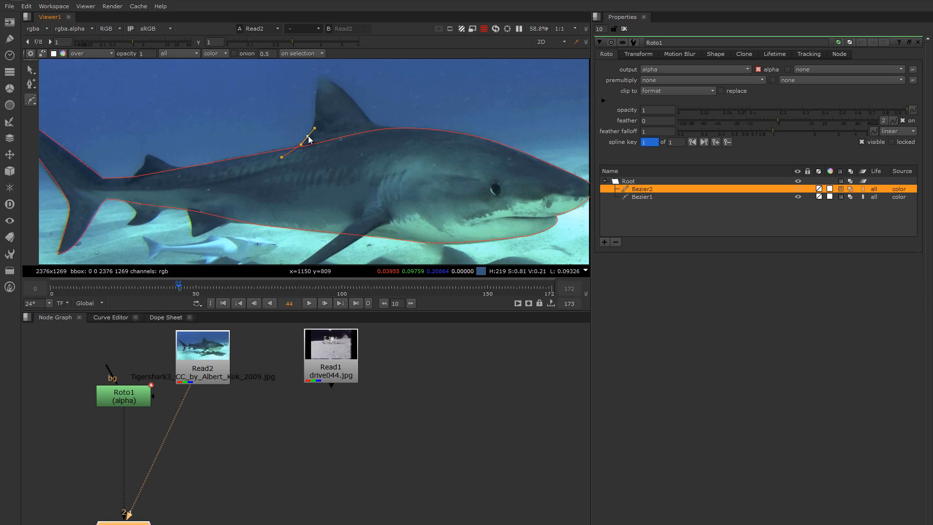
pyautogui.moveTo(319, 80); pyautogui.dragTo(321, 73)
pyautogui.moveTo(330, 80); pyautogui.dragTo(333, 81)
pyautogui.moveTo(375, 124); pyautogui.dragTo(438, 139)
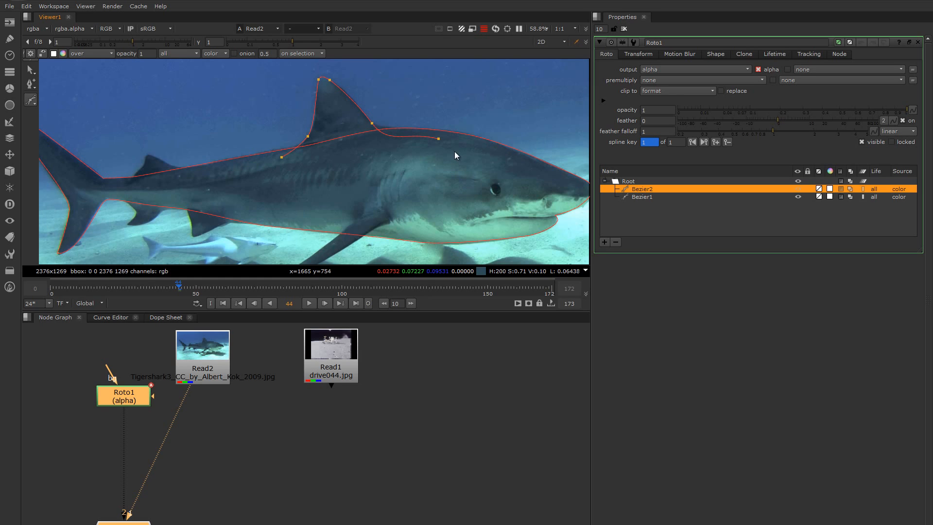
pyautogui.click(452, 161)
pyautogui.click(293, 179)
pyautogui.click(282, 157)
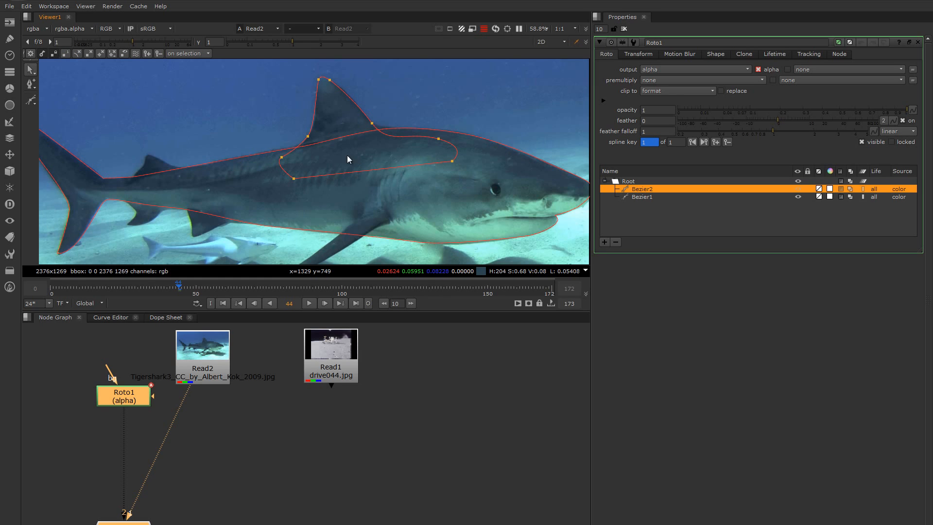
# Add a point to the dorsal fin shape behind the fin, refine its neighbouring and base points, and check the Roto alpha.
pyautogui.keyDown('ctrl'); pyautogui.keyDown('alt'); pyautogui.click(392, 136); pyautogui.keyUp('alt'); pyautogui.keyUp('ctrl')
pyautogui.moveTo(392, 136)
pyautogui.mouseDown()
pyautogui.moveTo(391, 149)
pyautogui.moveTo(407, 136)
pyautogui.mouseUp()
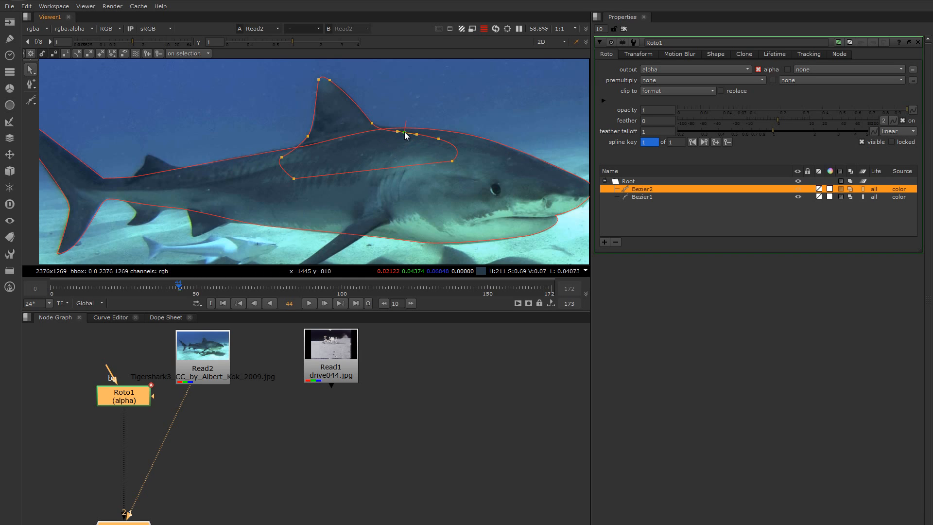
pyautogui.click(373, 124)
pyautogui.moveTo(366, 117); pyautogui.dragTo(369, 121)
pyautogui.click(405, 132)
pyautogui.click(281, 159)
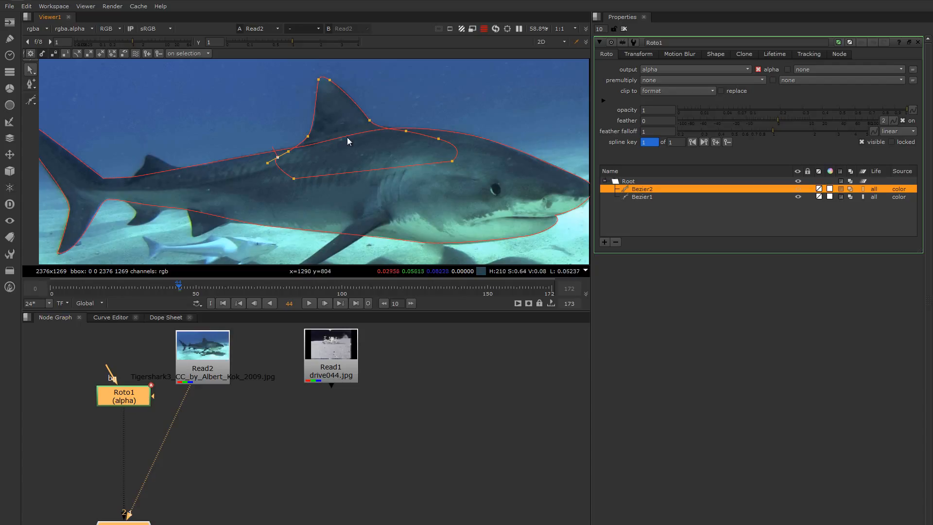
pyautogui.moveTo(357, 139); pyautogui.dragTo(339, 133, button='middle')
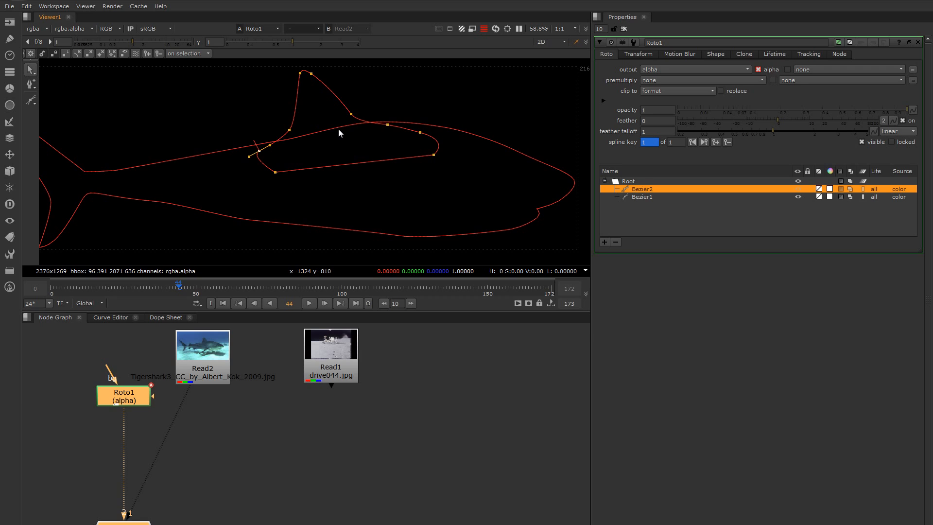
pyautogui.press('a')
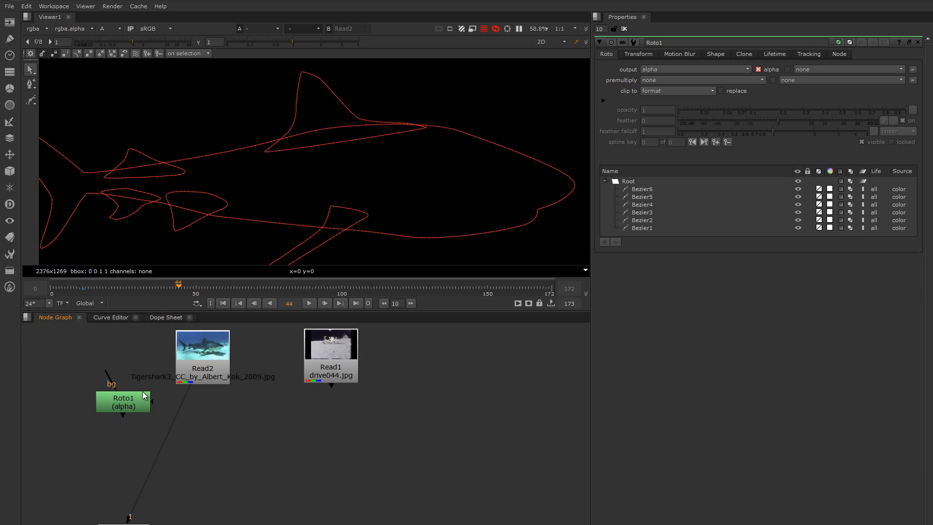
# Review the Roto shapes over the colour shark image by selecting each Bezier in turn, ending on the body outline Bezier1.
pyautogui.click(144, 396)
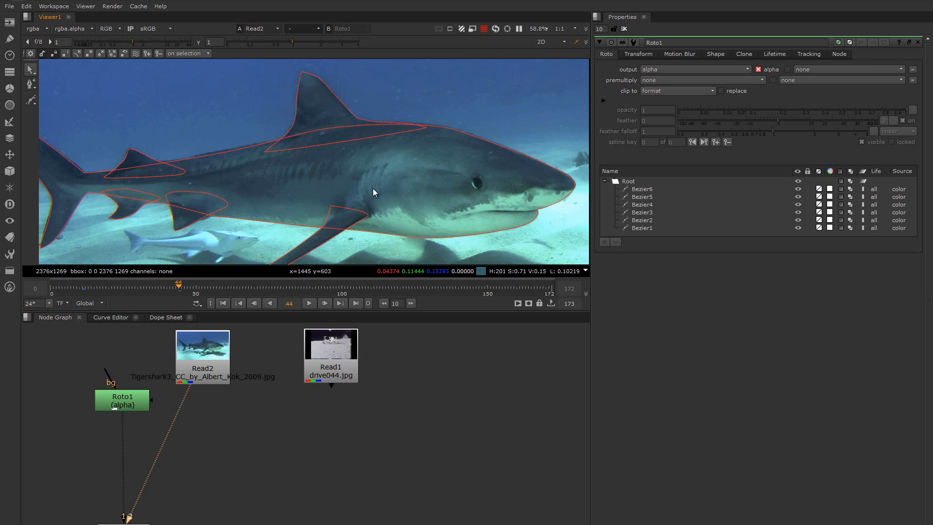
pyautogui.moveTo(374, 189); pyautogui.dragTo(391, 173, button='middle')
pyautogui.scroll(-1, 404, 168)
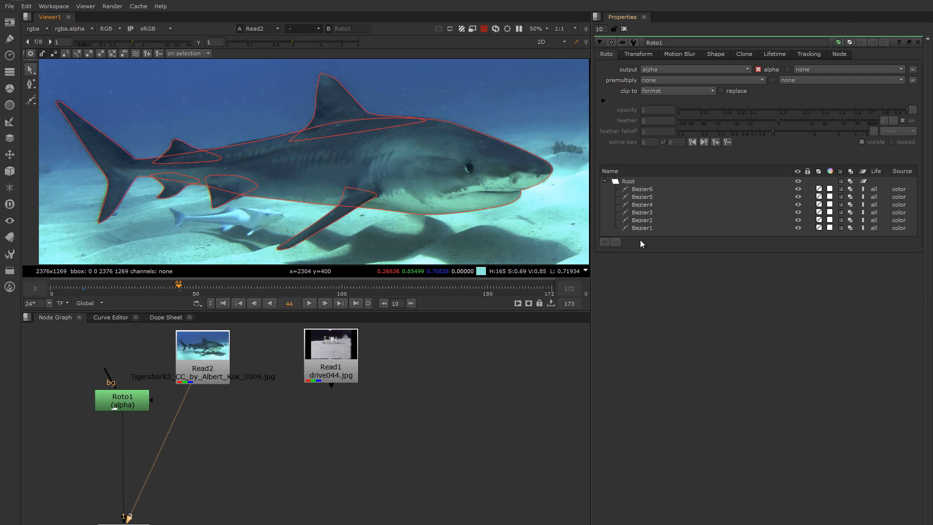
pyautogui.click(637, 228)
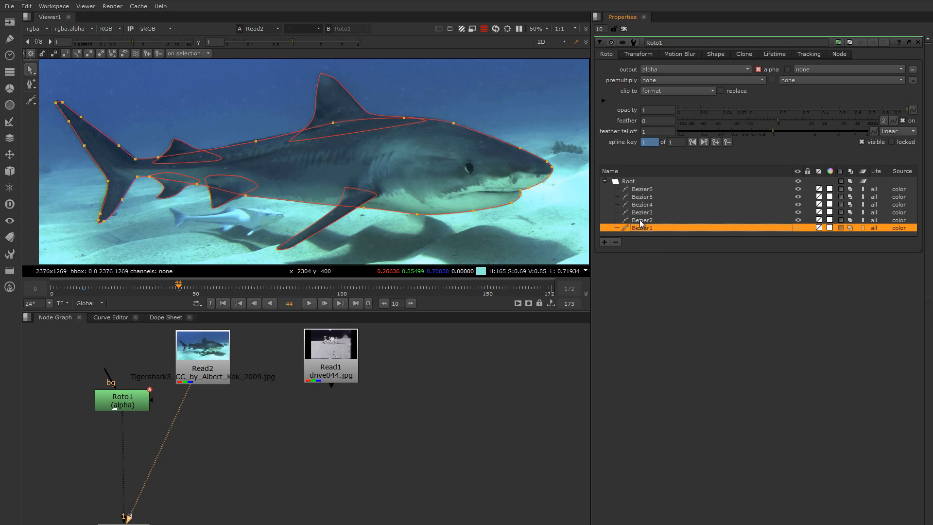
pyautogui.click(641, 221)
pyautogui.click(641, 213)
pyautogui.click(642, 205)
pyautogui.click(643, 197)
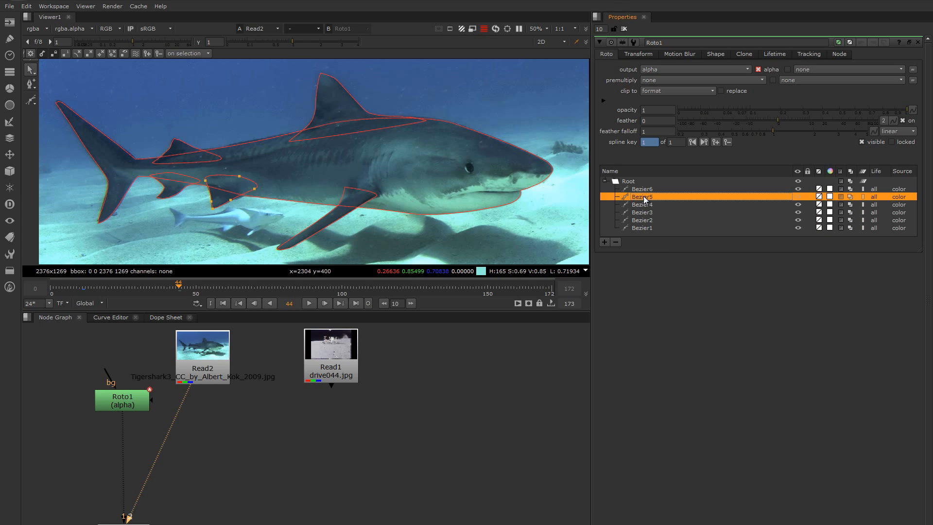
pyautogui.click(644, 189)
pyautogui.click(642, 228)
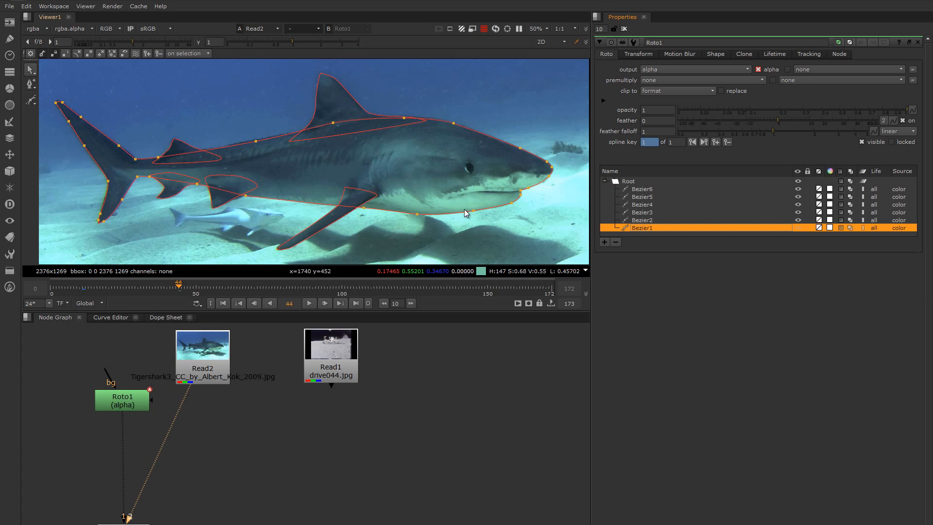
# Display the Roto1 alpha matte in the viewer and close all properties panels to inspect it without the outlines.
pyautogui.click(131, 404)
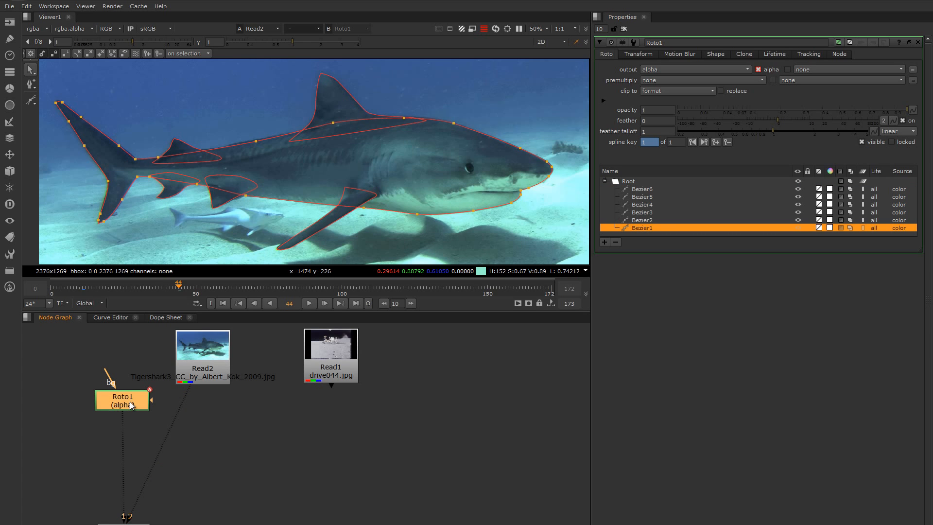
pyautogui.press('1')
pyautogui.press('a')
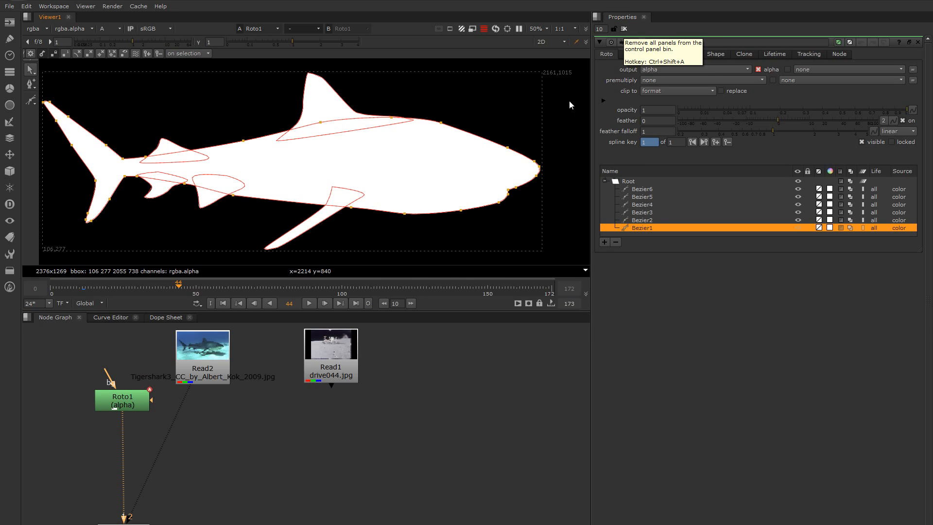
pyautogui.moveTo(139, 406)
pyautogui.mouseDown()
pyautogui.moveTo(118, 383)
pyautogui.moveTo(129, 403)
pyautogui.mouseUp()
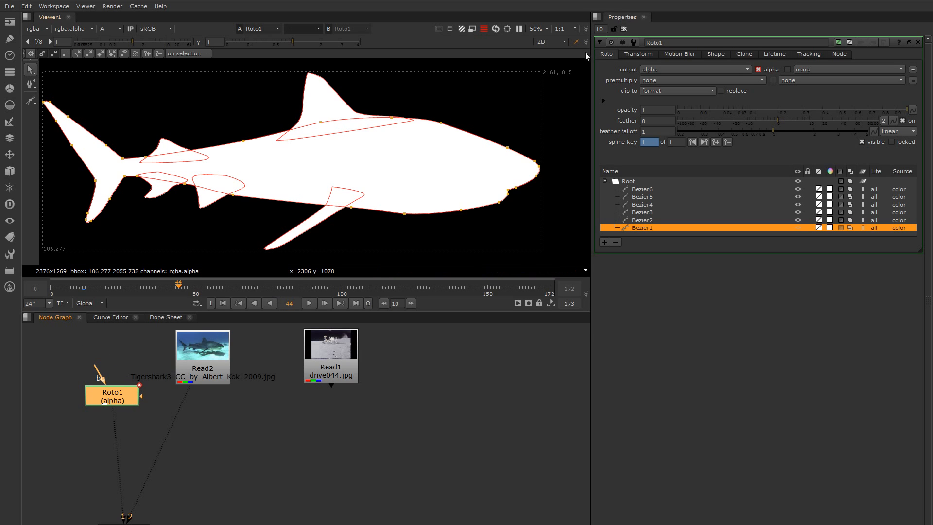
pyautogui.click(624, 28)
pyautogui.moveTo(401, 184); pyautogui.dragTo(387, 182, button='middle')
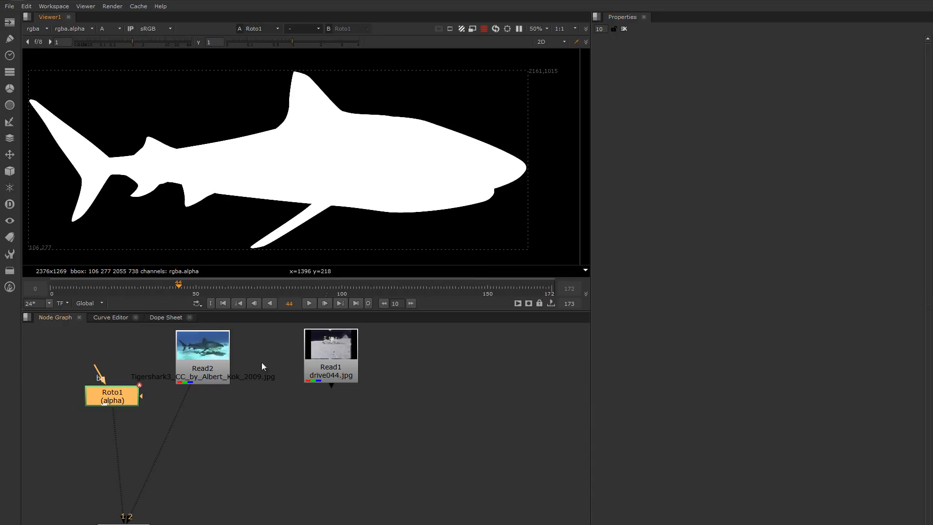
# Add a KeyMix node in the empty space below the shark and moon image Read nodes.
pyautogui.moveTo(202, 377); pyautogui.dragTo(210, 378)
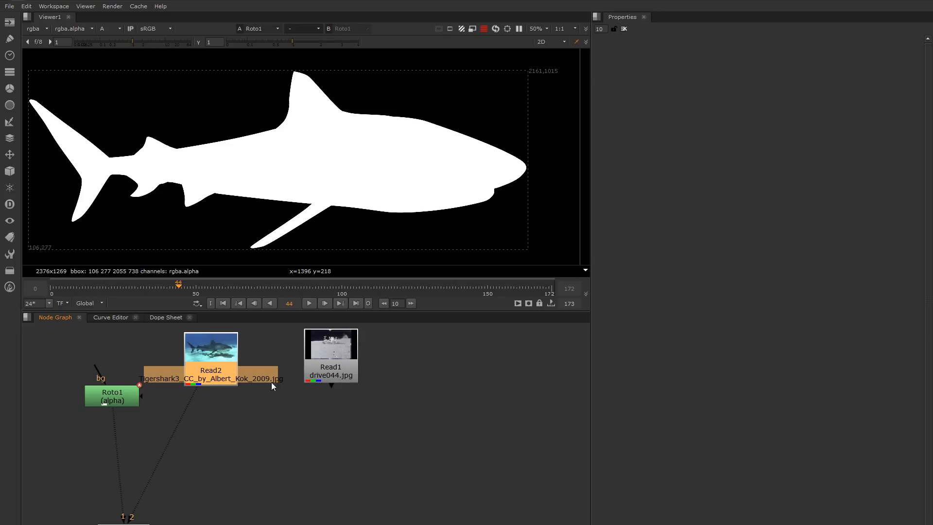
pyautogui.moveTo(322, 378); pyautogui.dragTo(332, 379)
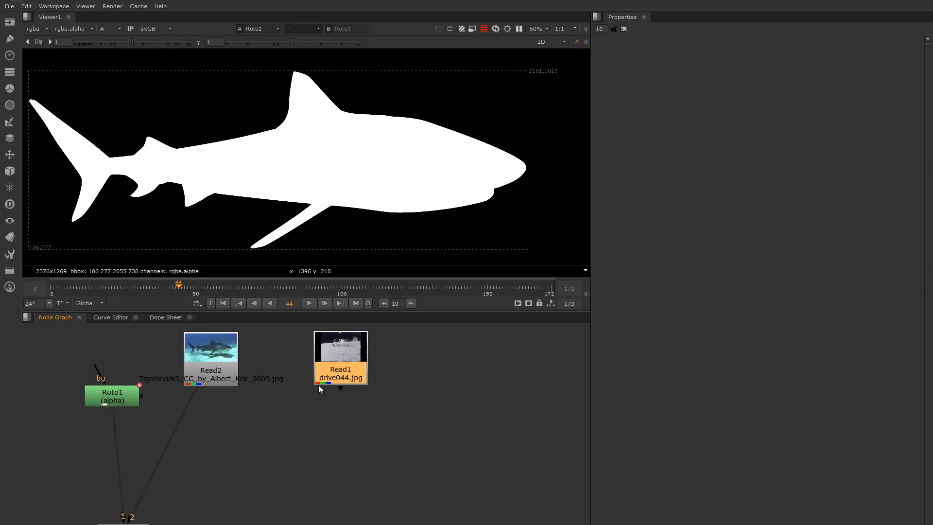
pyautogui.click(270, 427)
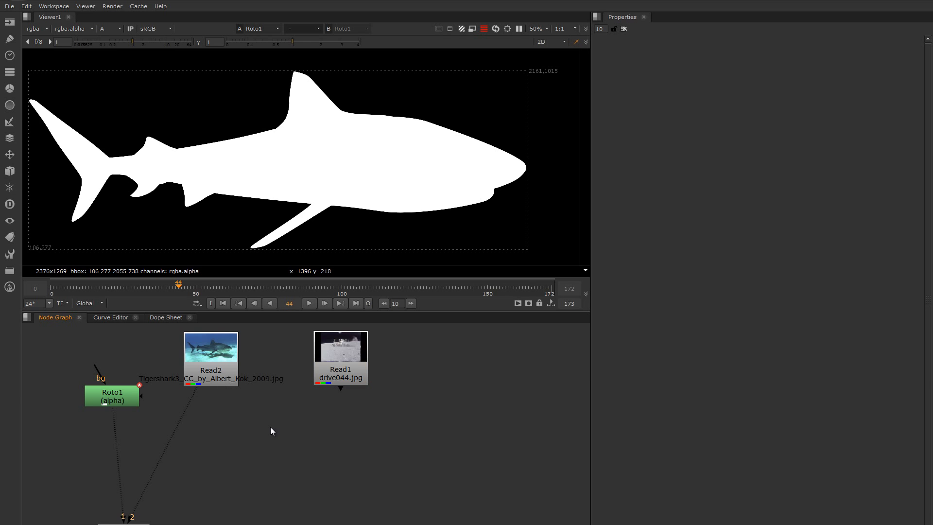
pyautogui.press('Tab')
pyautogui.write('KEYM')
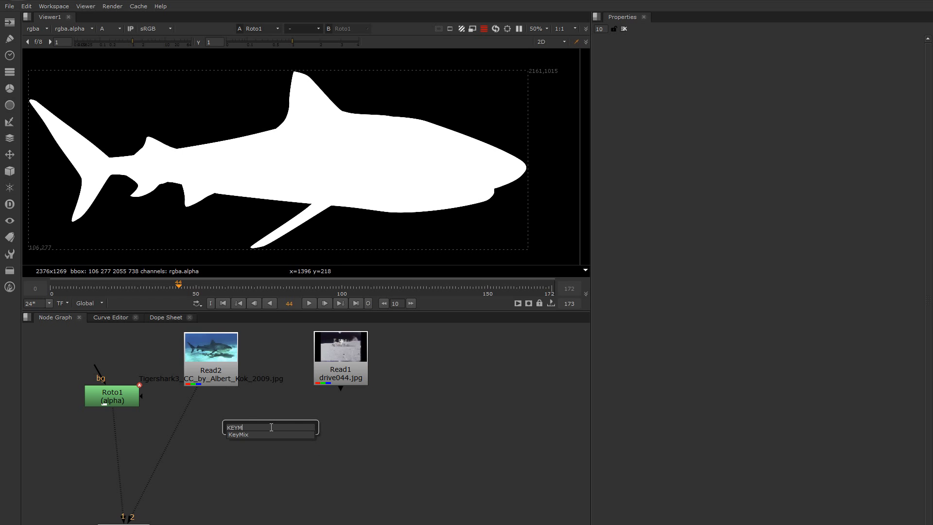
pyautogui.press('Return')
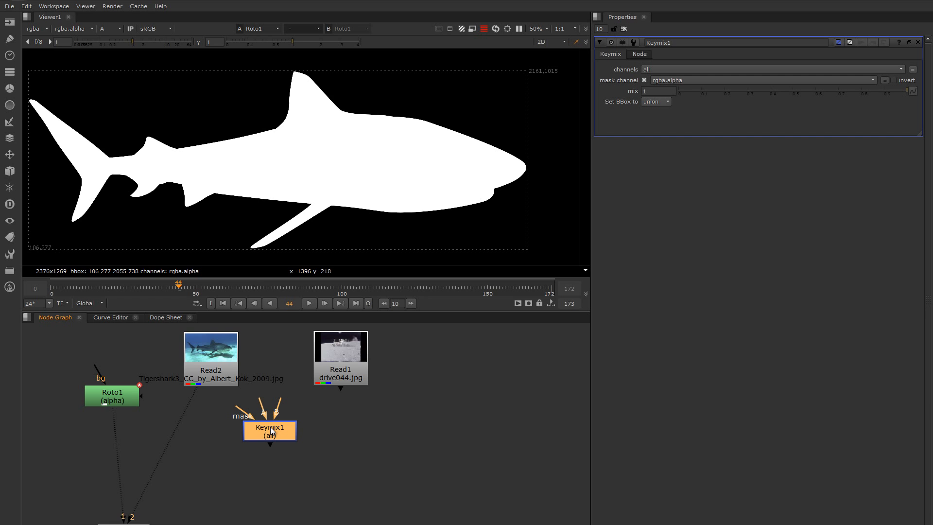
# Connect the Keymix mask to Roto1, A to the shark Read2 and B to the moon Read1, and view the composite.
pyautogui.moveTo(249, 416); pyautogui.dragTo(124, 401)
pyautogui.moveTo(249, 416); pyautogui.dragTo(211, 372)
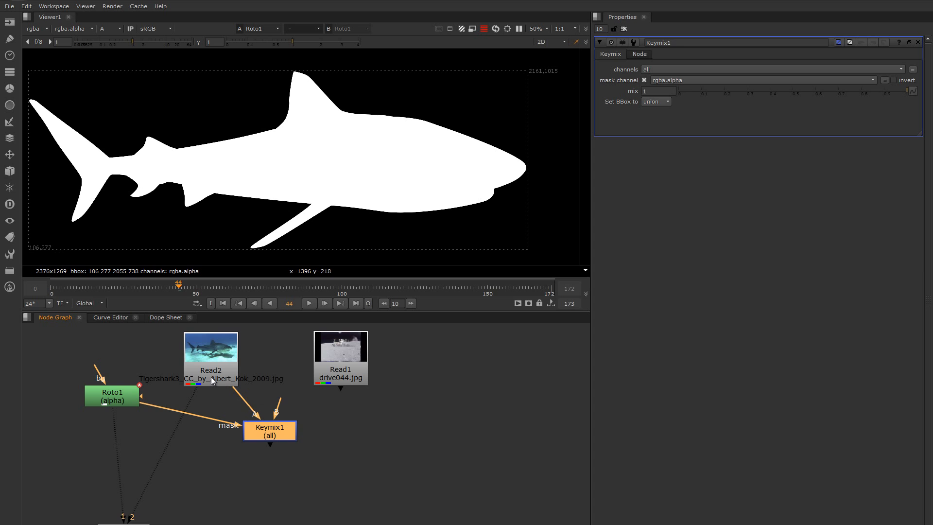
pyautogui.moveTo(279, 403); pyautogui.dragTo(340, 371)
pyautogui.moveTo(278, 428); pyautogui.dragTo(348, 427)
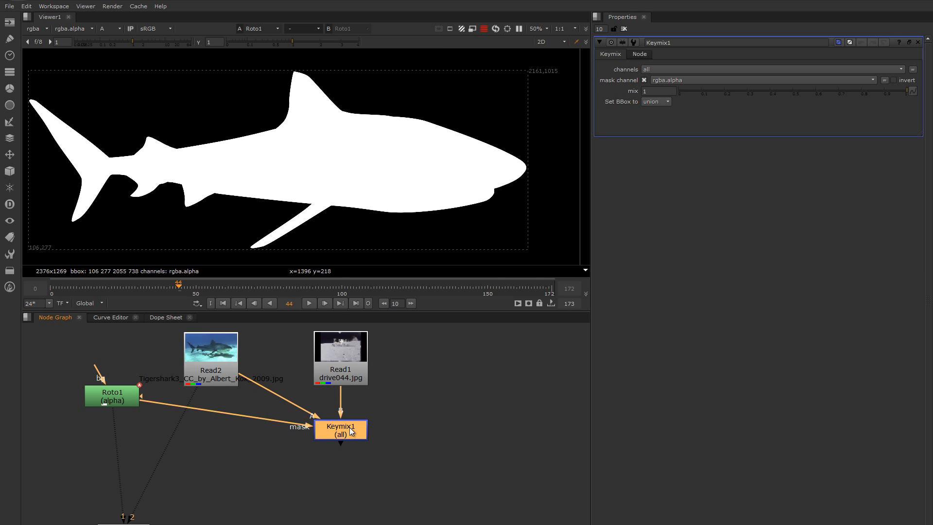
pyautogui.press('1')
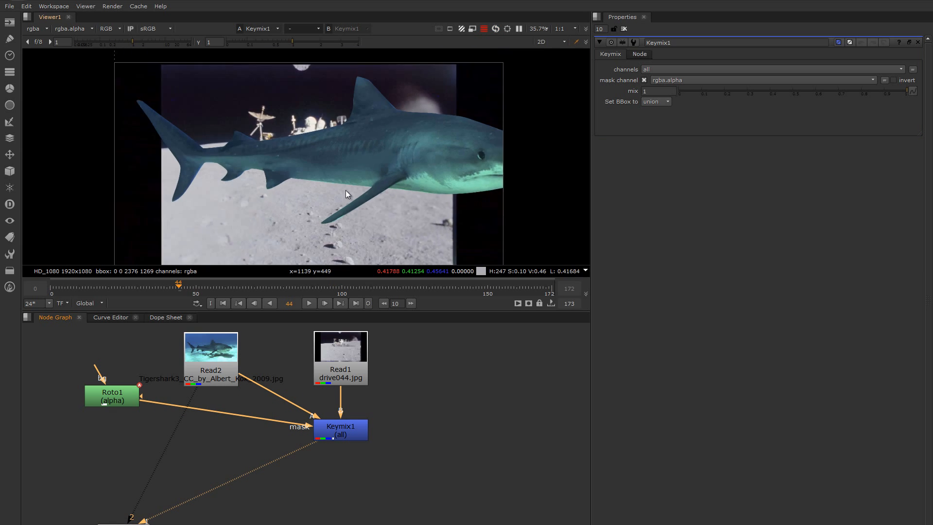
pyautogui.scroll(2, 310, 184)
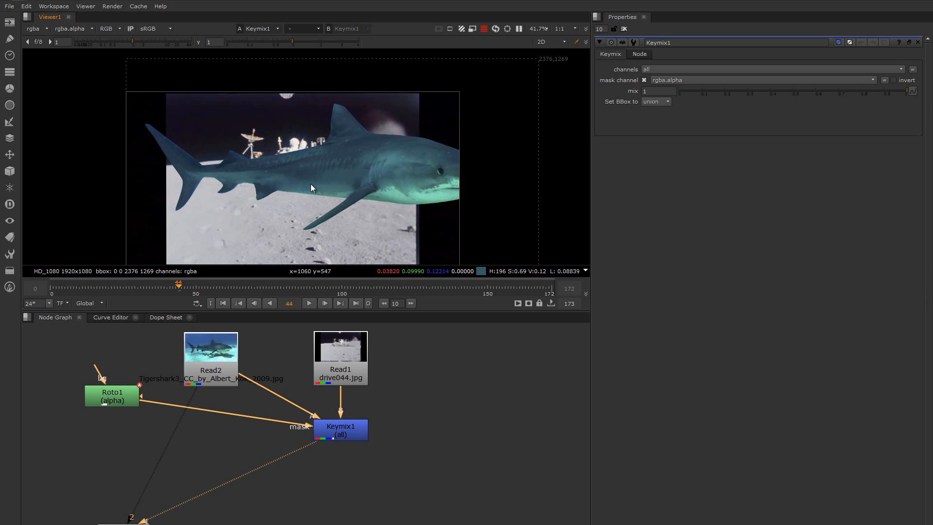
# Delete the Keymix node and place Roto1 below the shark Read2 with its bg input connected to it.
pyautogui.click(341, 436)
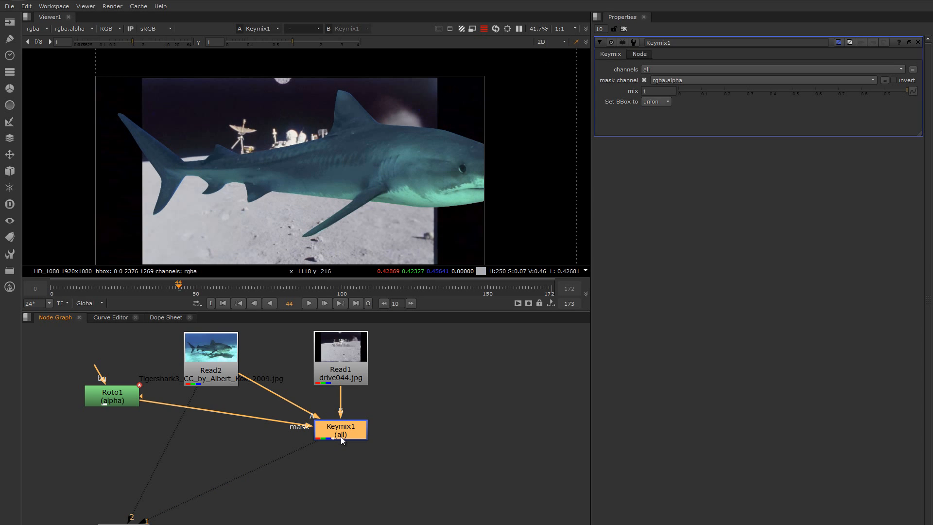
pyautogui.press('Delete')
pyautogui.moveTo(103, 404); pyautogui.dragTo(217, 411)
# Compare the alpha channel of the shark Read2 with that of Roto1 in the viewer.
pyautogui.click(219, 369)
pyautogui.press('1')
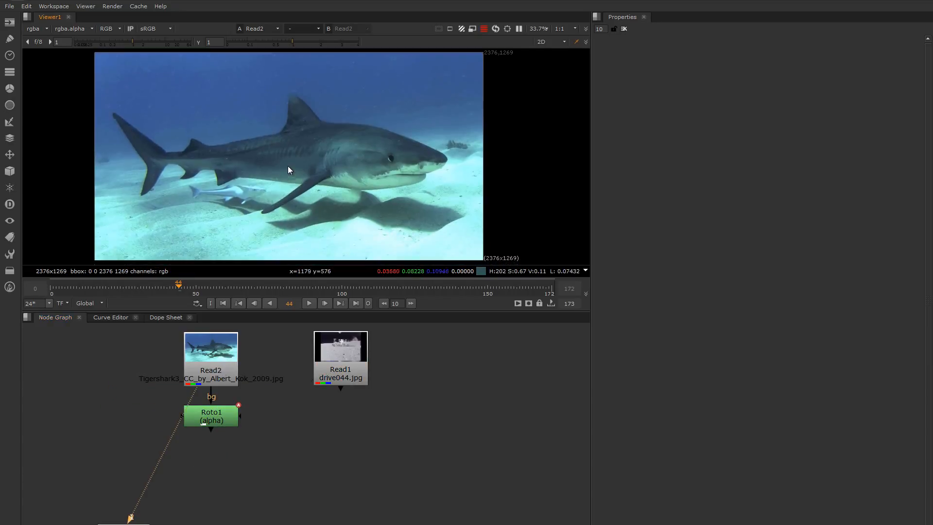
pyautogui.press('a')
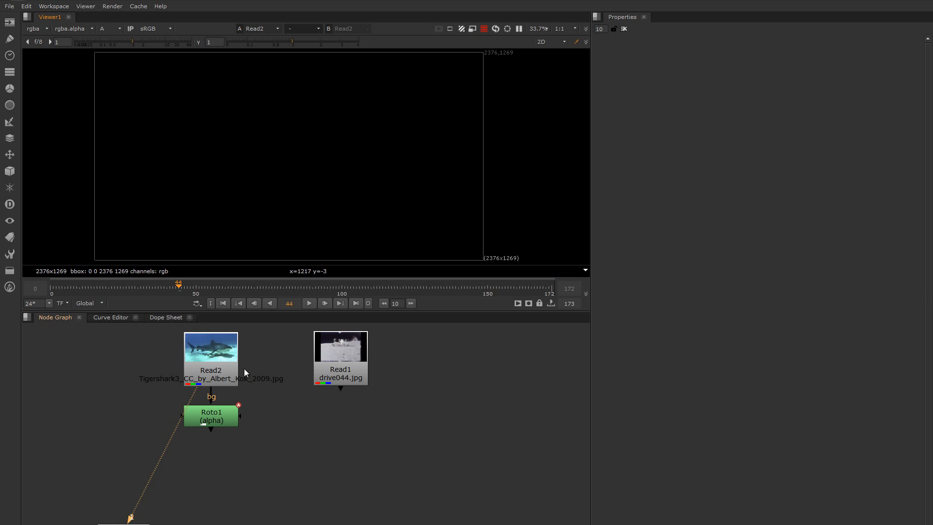
pyautogui.click(216, 425)
pyautogui.moveTo(216, 423); pyautogui.dragTo(220, 426)
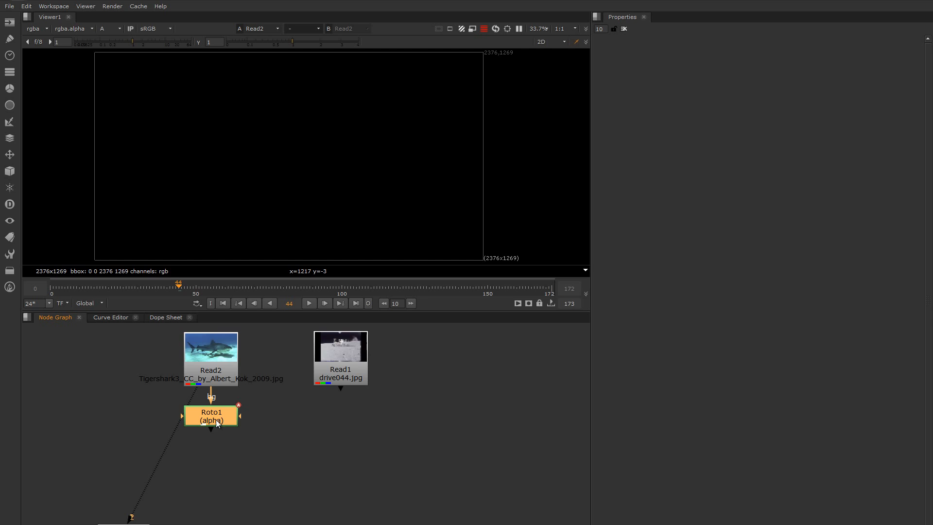
pyautogui.press('1')
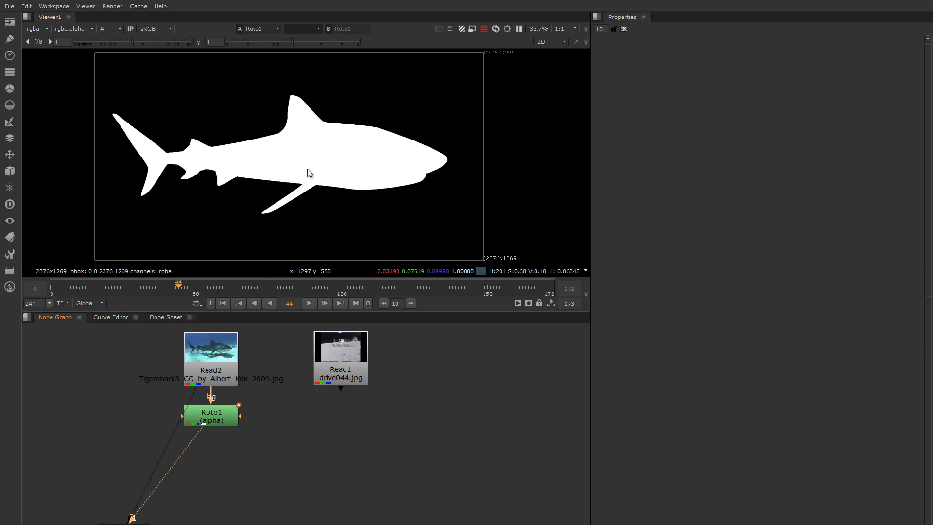
# Open the Roto1 properties and enable the replace option.
pyautogui.click(208, 424)
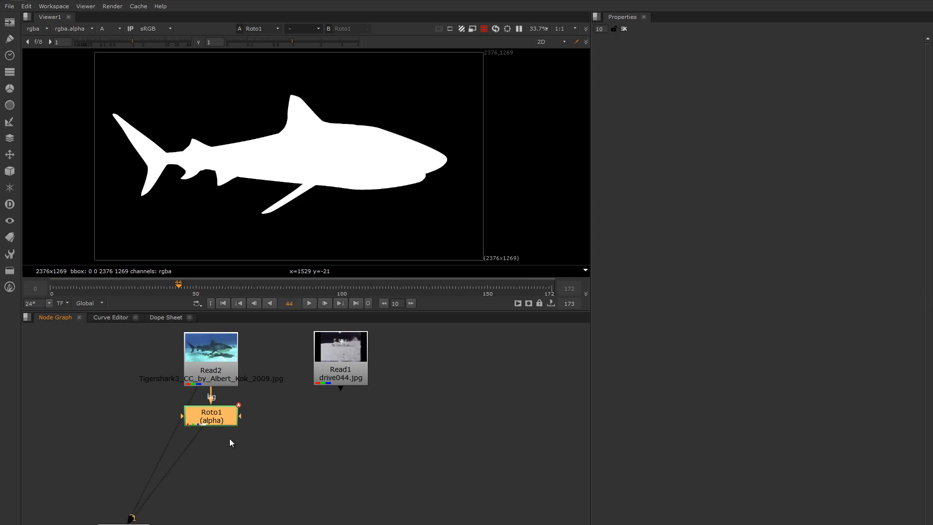
pyautogui.doubleClick(223, 419)
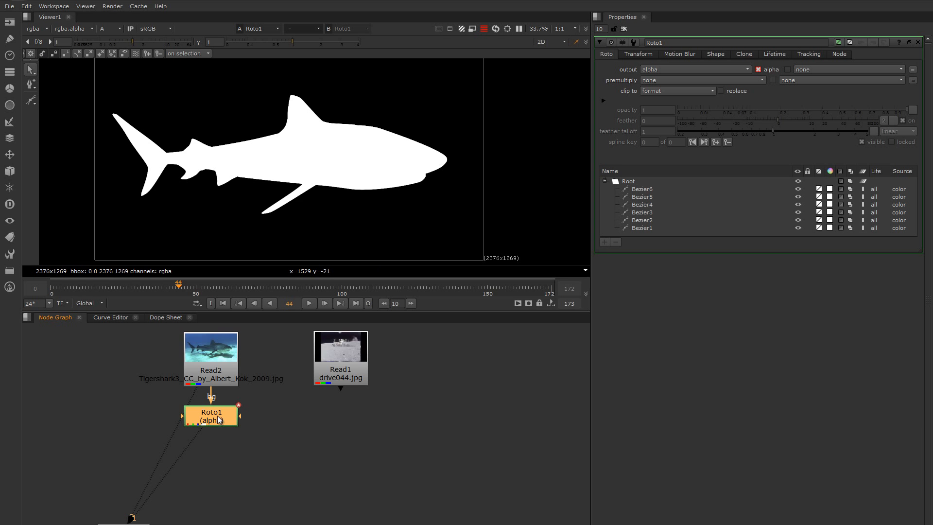
pyautogui.click(721, 91)
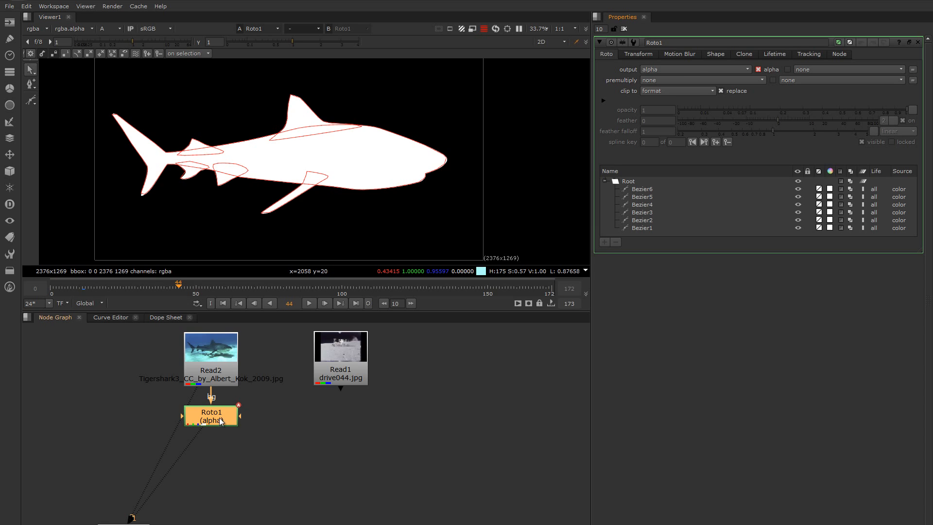
pyautogui.moveTo(222, 421); pyautogui.dragTo(219, 422)
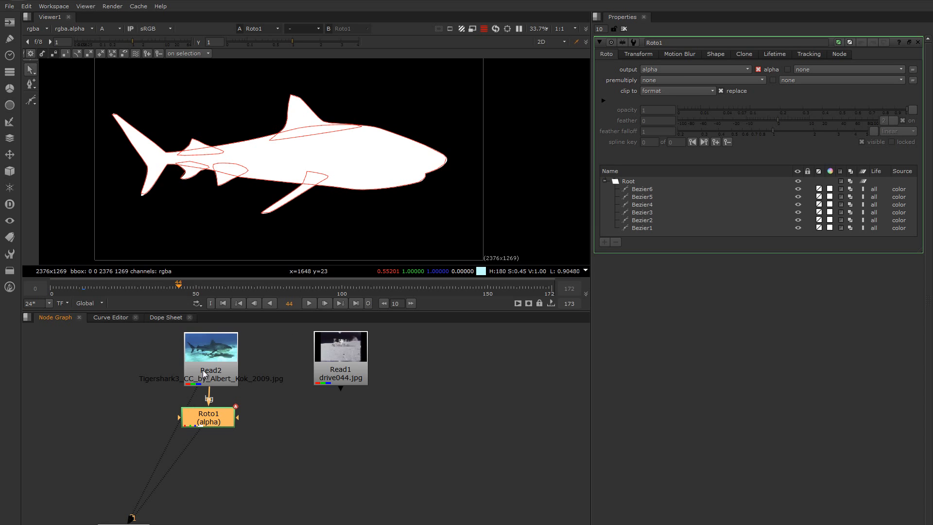
pyautogui.moveTo(213, 371); pyautogui.dragTo(210, 375)
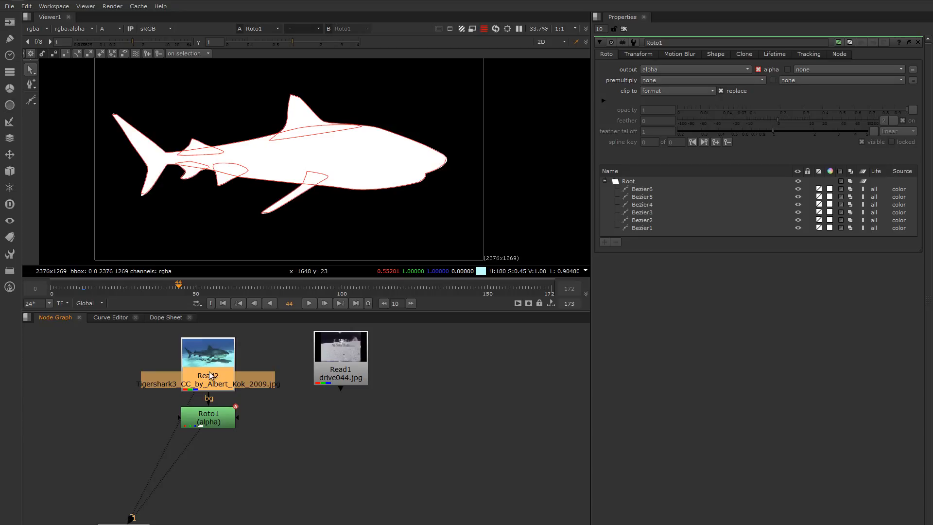
# View the Roto1 output in colour, close its properties, and check the matte overlay on the shark before returning to RGB.
pyautogui.click(207, 417)
pyautogui.press('a')
pyautogui.moveTo(329, 169); pyautogui.dragTo(340, 158, button='middle')
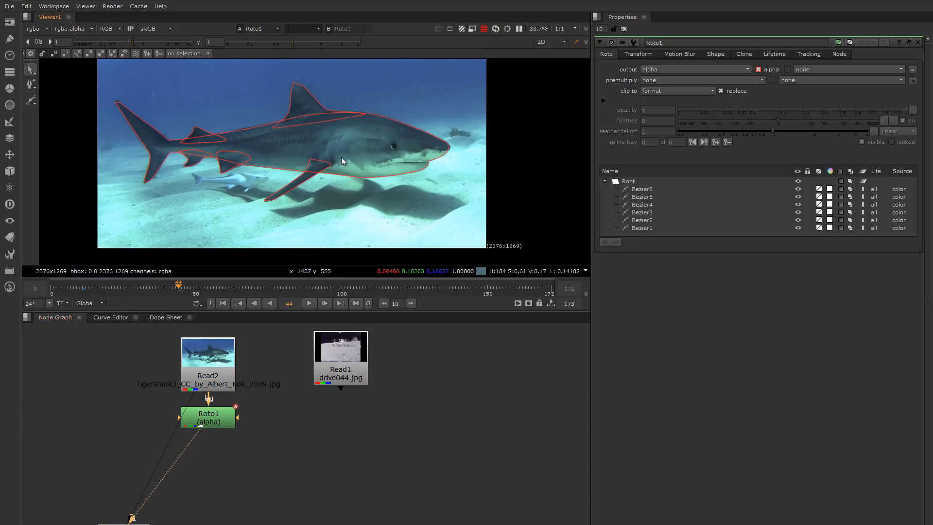
pyautogui.click(625, 28)
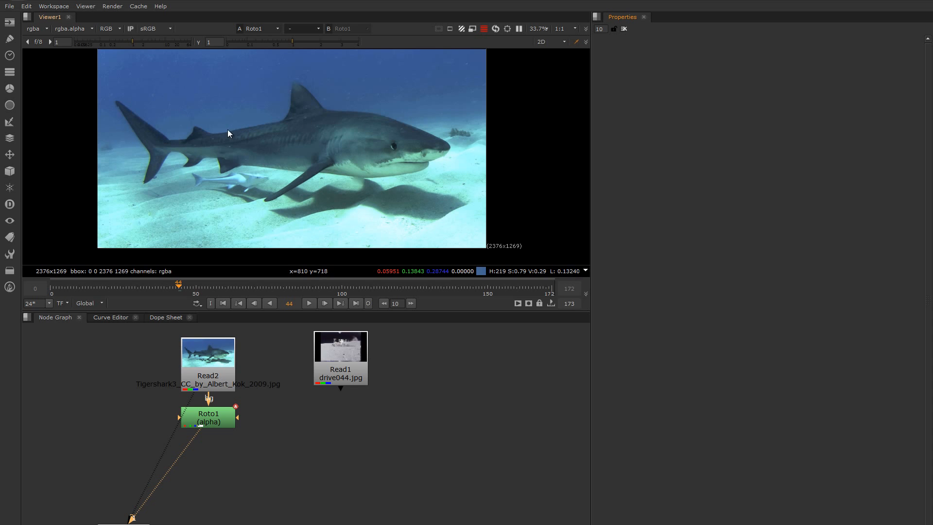
pyautogui.moveTo(270, 136); pyautogui.dragTo(268, 141, button='middle')
pyautogui.press('m')
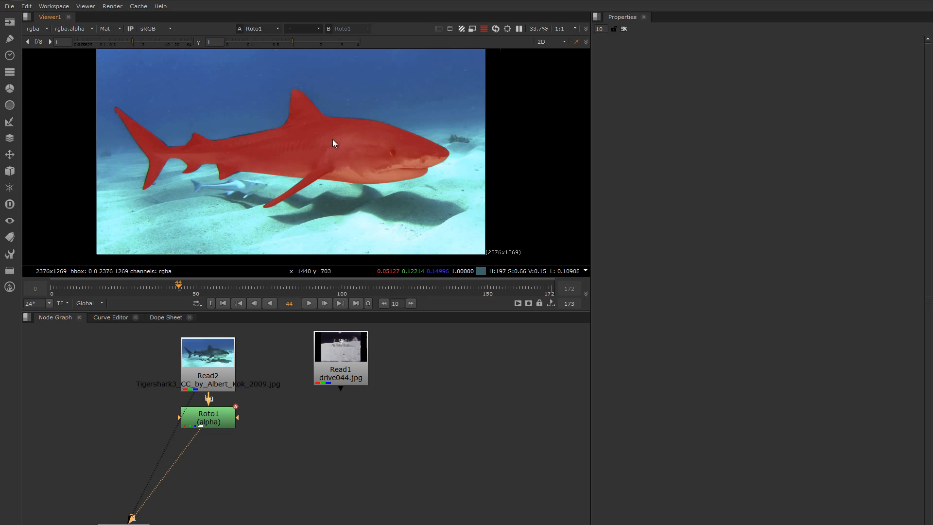
pyautogui.press('m')
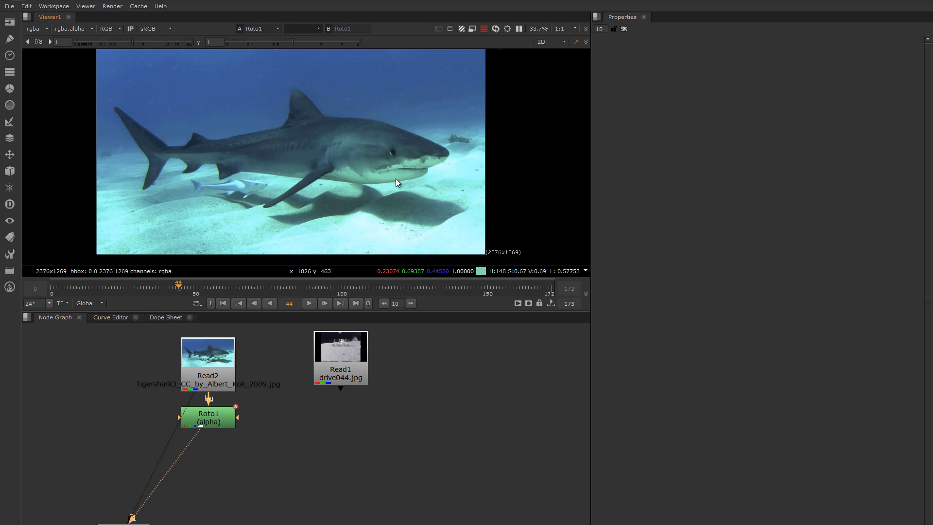
pyautogui.moveTo(204, 417); pyautogui.dragTo(203, 422)
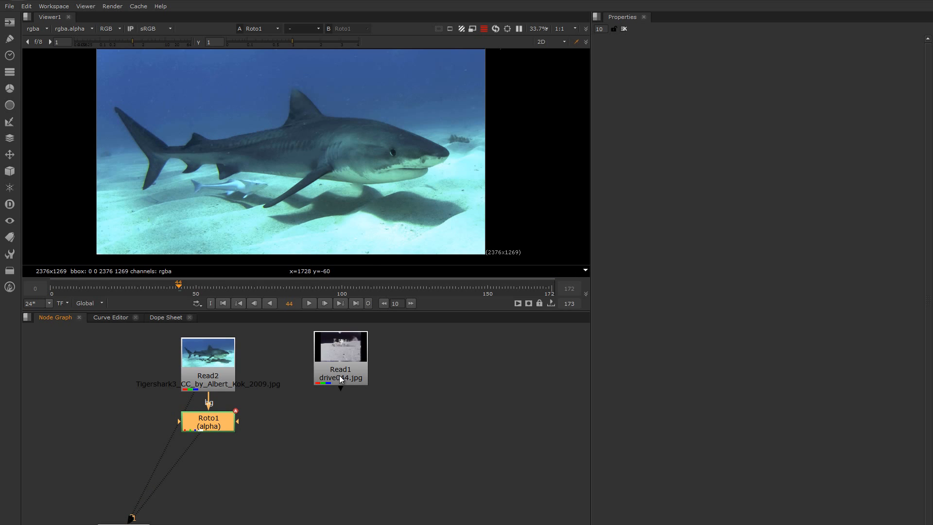
pyautogui.moveTo(336, 371); pyautogui.dragTo(339, 384)
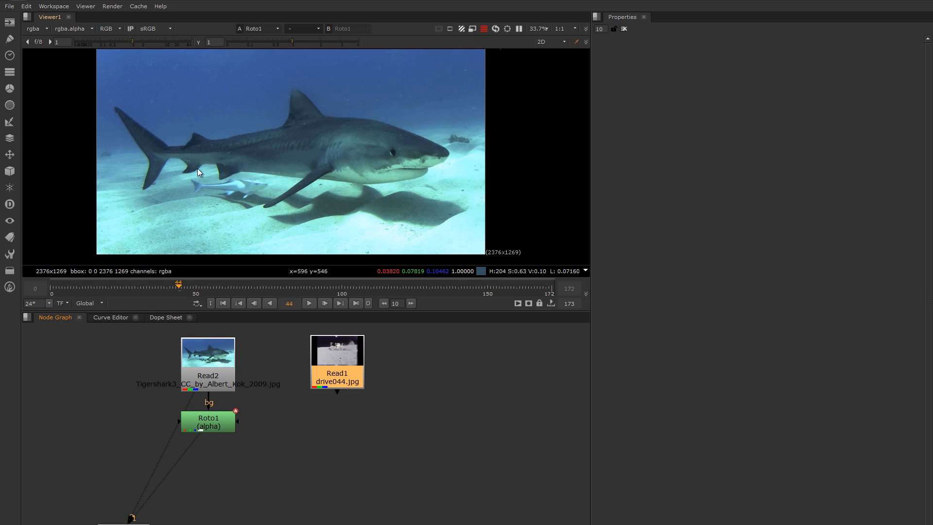
pyautogui.click(326, 448)
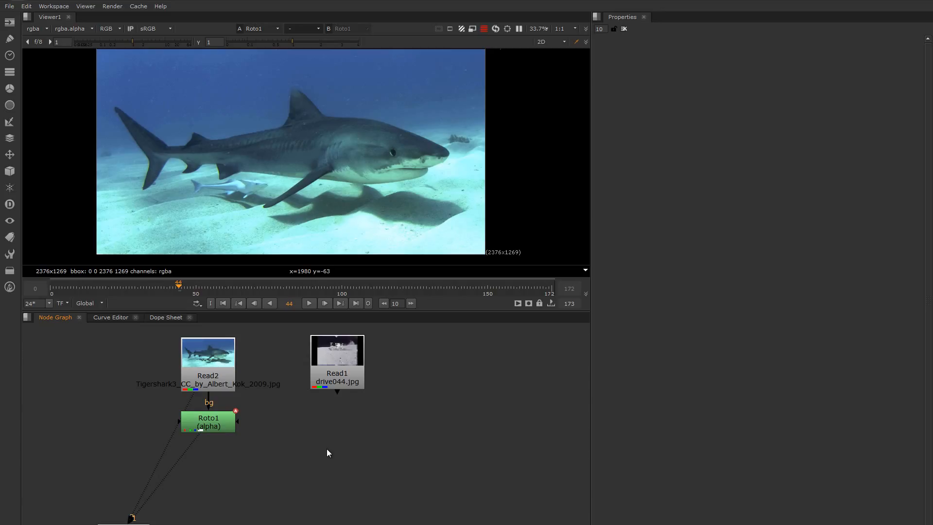
# Add a Merge node below the moon image Read1 and set its operation to matte.
pyautogui.press('m')
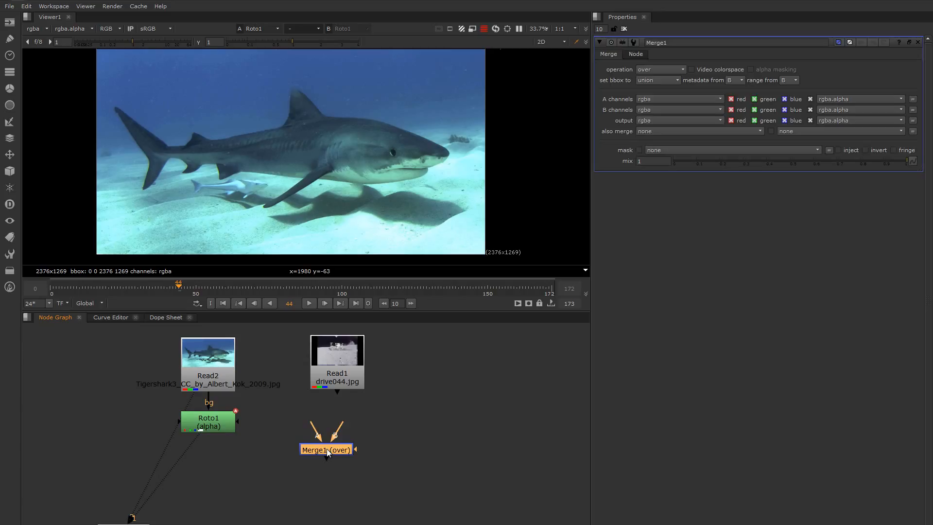
pyautogui.moveTo(334, 451); pyautogui.dragTo(342, 456)
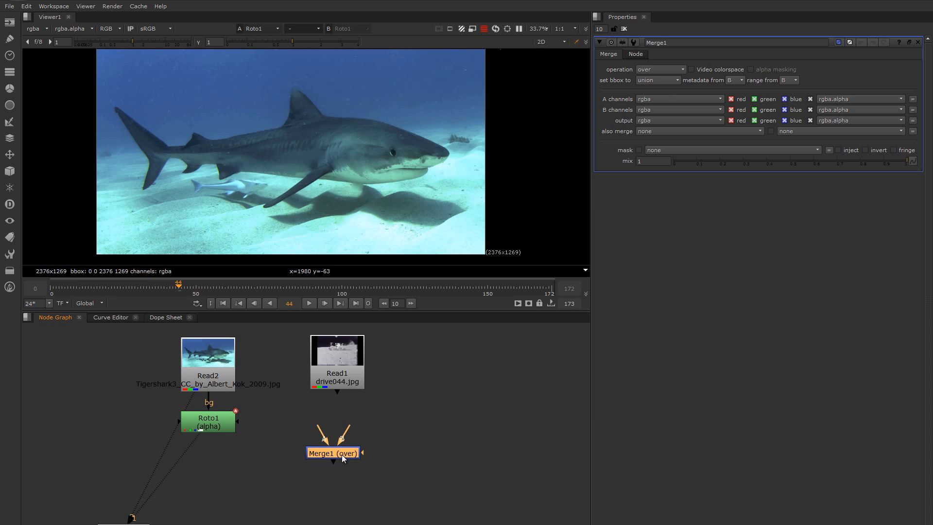
pyautogui.click(661, 71)
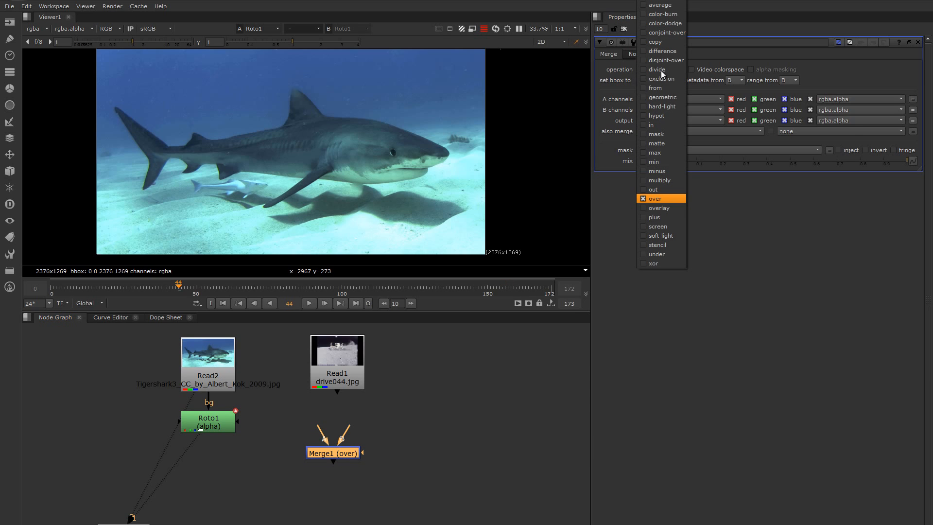
pyautogui.click(665, 145)
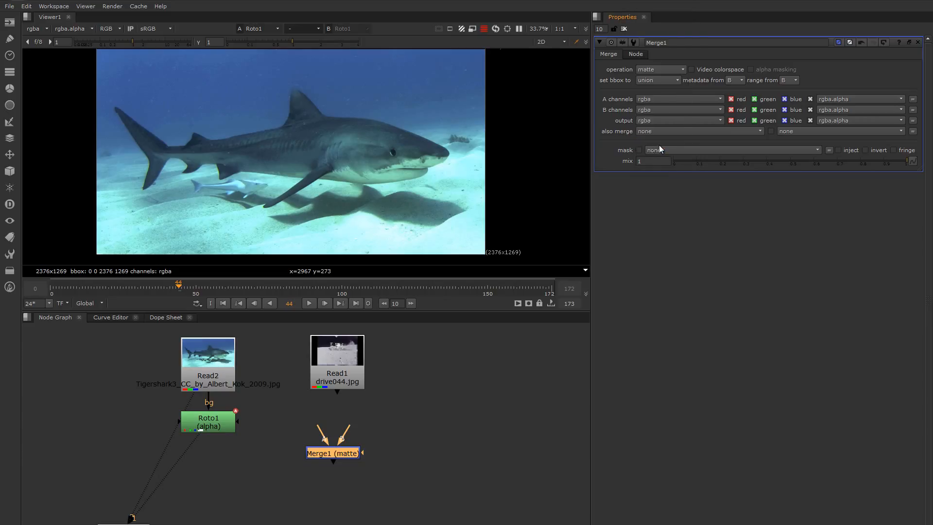
pyautogui.click(672, 69)
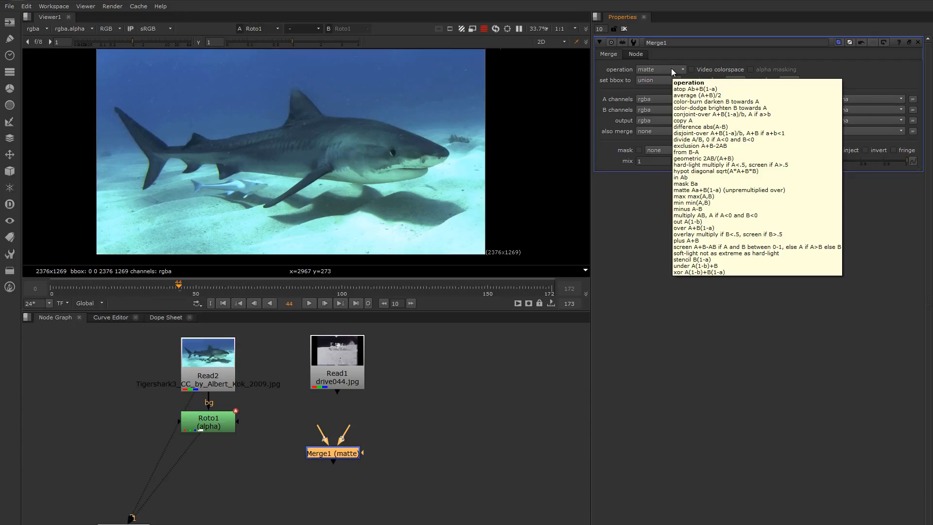
pyautogui.click(389, 412)
# Connect Merge1's B input to Read1 and its A input to Roto1, space the node lower, and view the composite.
pyautogui.moveTo(350, 427); pyautogui.dragTo(339, 366)
pyautogui.moveTo(319, 429); pyautogui.dragTo(235, 433)
pyautogui.moveTo(330, 450); pyautogui.dragTo(330, 474)
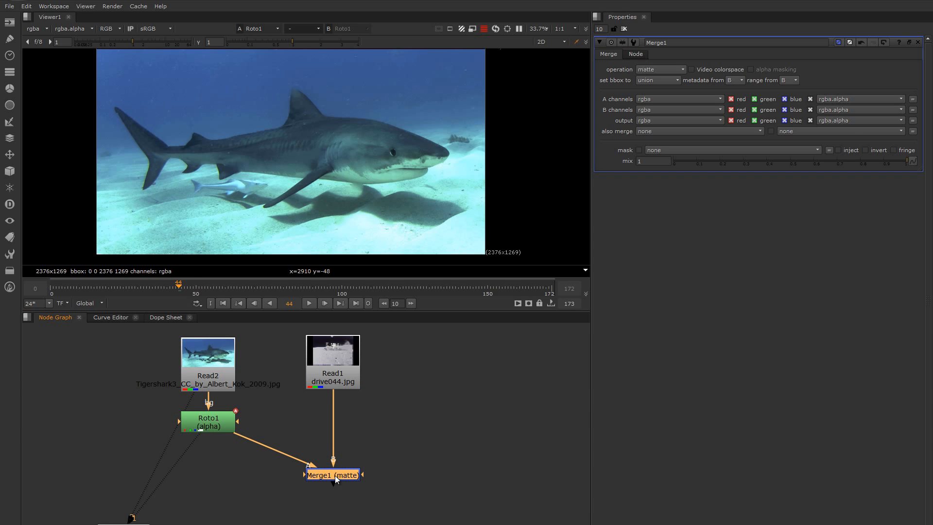
pyautogui.press('2')
pyautogui.scroll(-2, 410, 197)
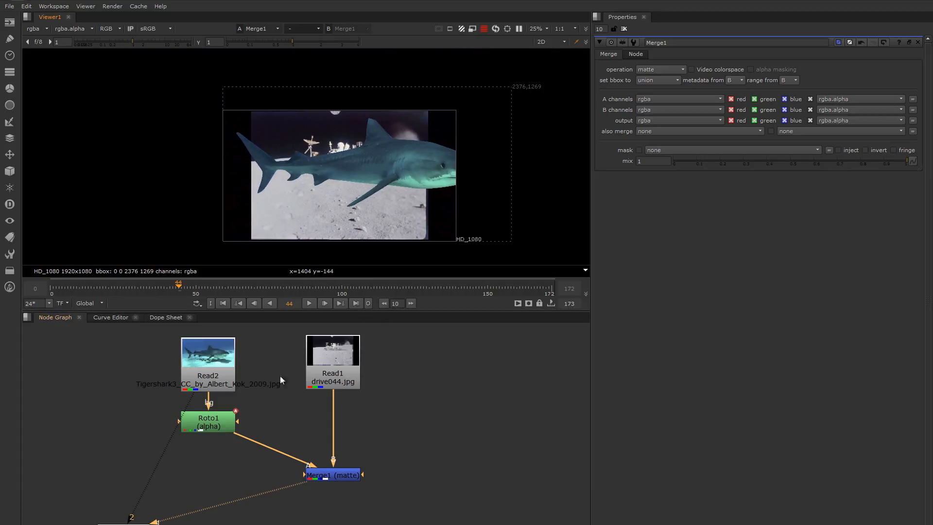
pyautogui.moveTo(335, 479); pyautogui.dragTo(340, 501)
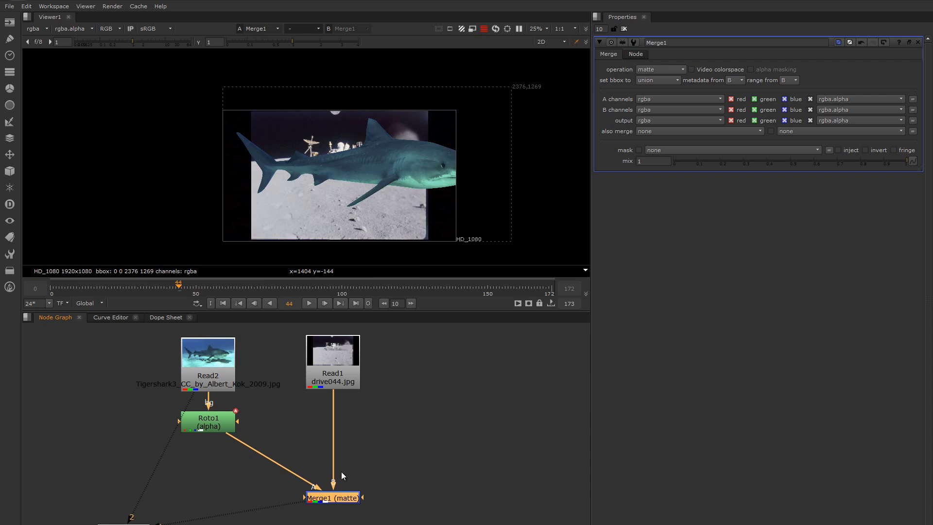
pyautogui.moveTo(380, 175); pyautogui.dragTo(407, 173, button='middle')
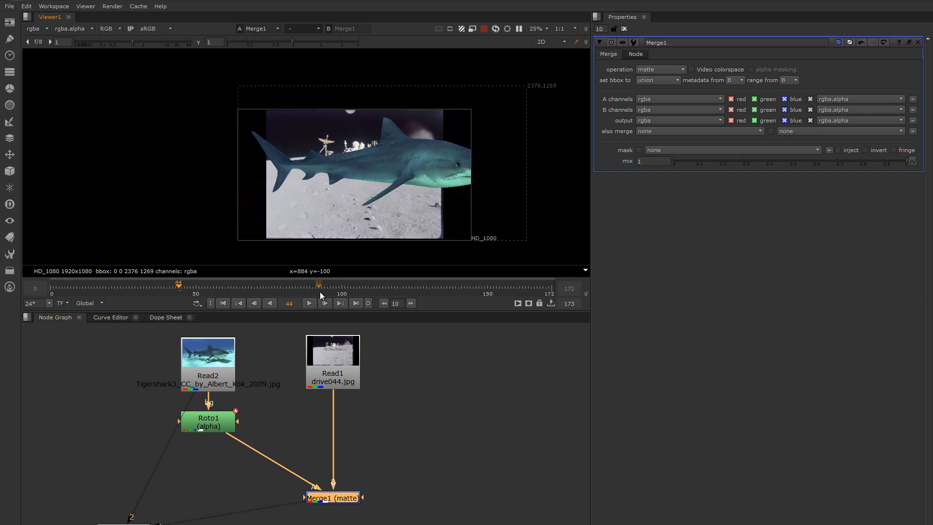
# View Roto1 and insert a Transform node directly after it.
pyautogui.click(218, 422)
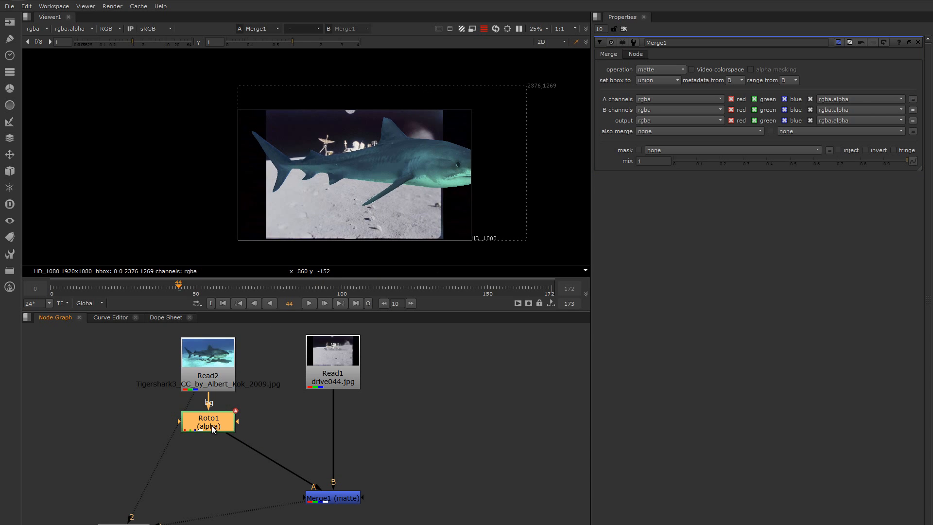
pyautogui.press('1')
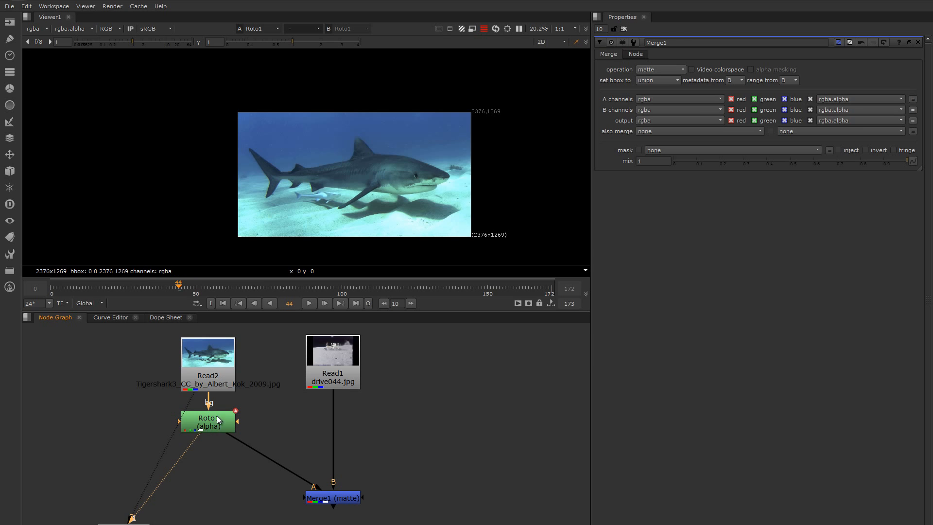
pyautogui.click(216, 429)
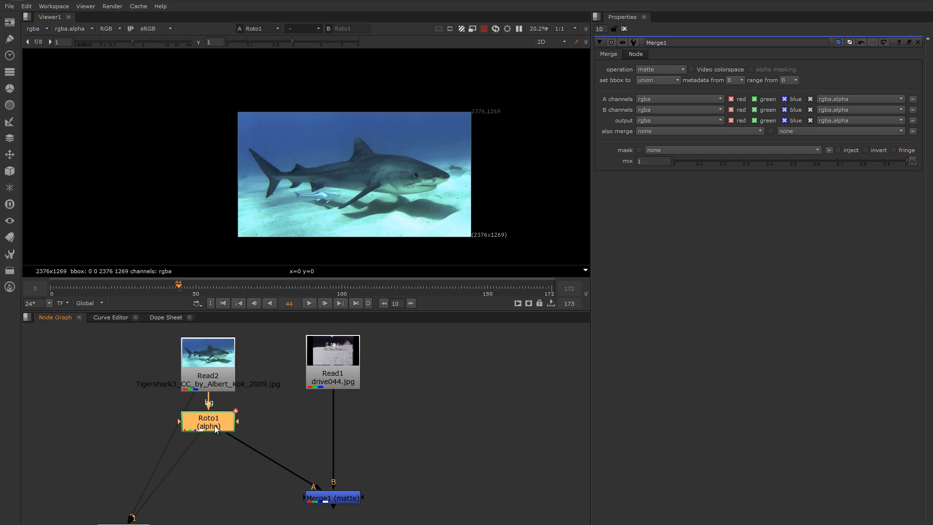
pyautogui.press('t')
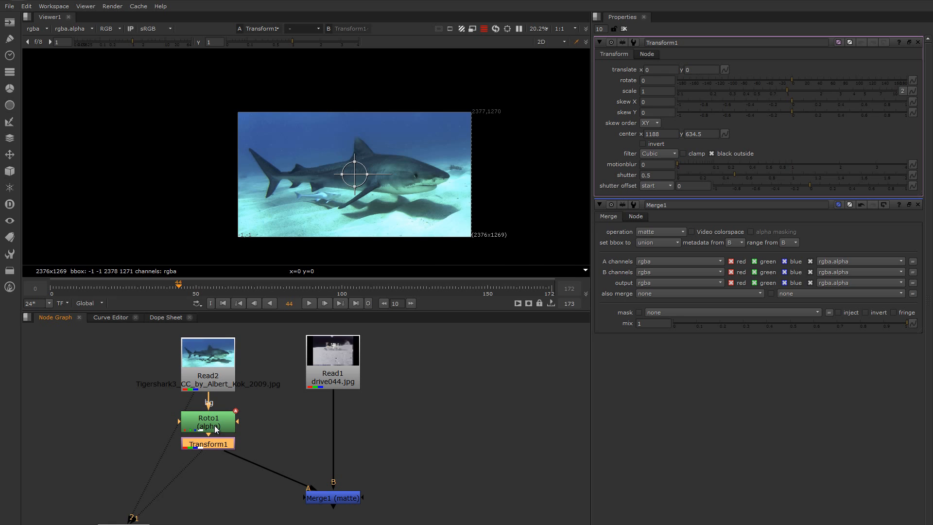
# Move the Transform1 pivot to the shark's mouth at x 2020, y 530 and set the scale to 0.335.
pyautogui.scroll(3, 387, 192)
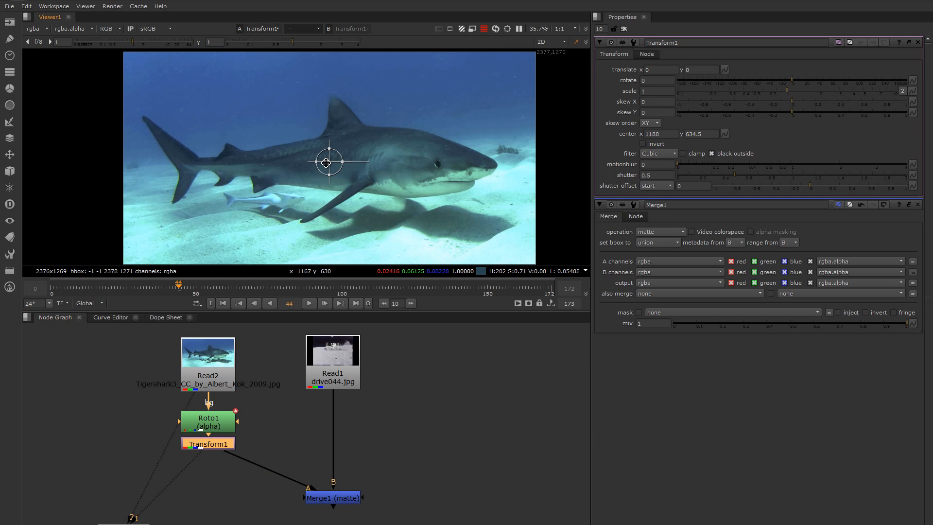
pyautogui.keyDown('ctrl'); pyautogui.moveTo(326, 163); pyautogui.dragTo(411, 180); pyautogui.keyUp('ctrl')
pyautogui.moveTo(419, 171); pyautogui.dragTo(470, 181)
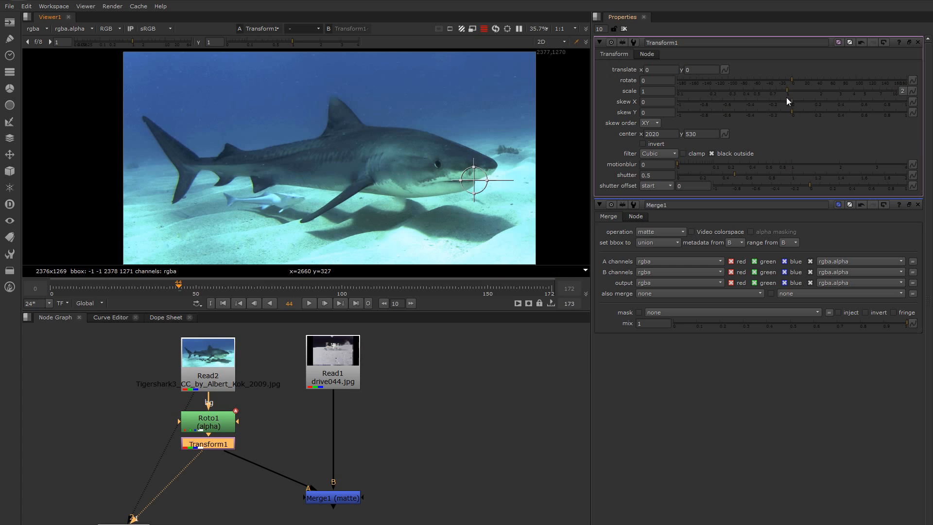
pyautogui.moveTo(784, 95); pyautogui.dragTo(734, 95)
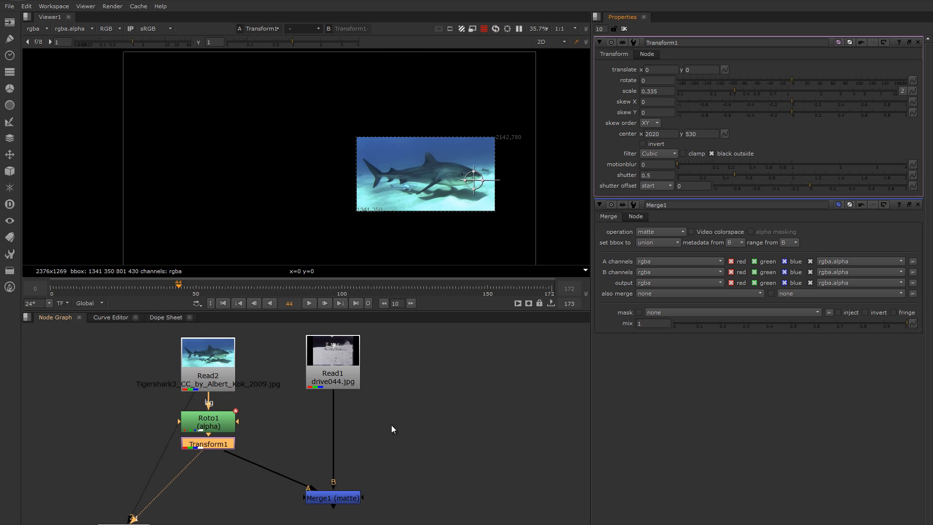
# View Merge1 and place the shark above the lunar rover at translate x -1090, y 264, rotated about 8 degrees.
pyautogui.click(334, 497)
pyautogui.press('1')
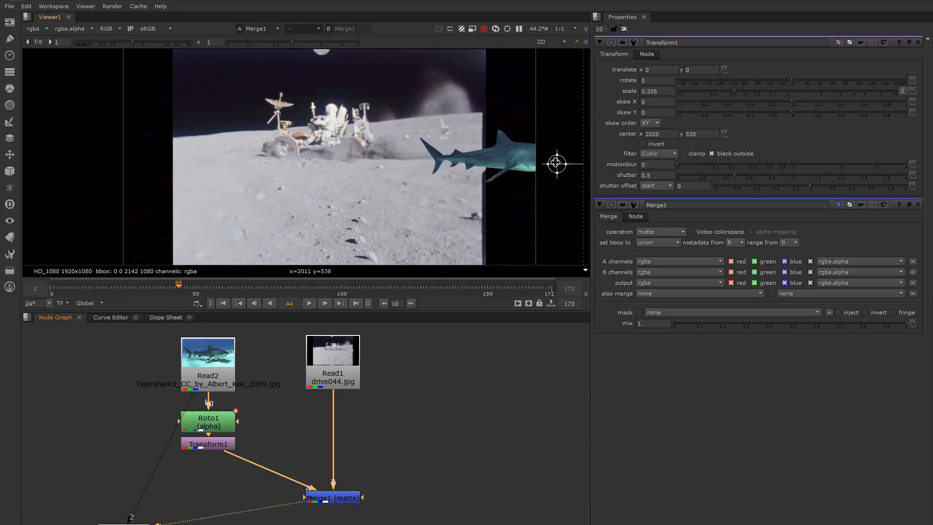
pyautogui.moveTo(556, 163); pyautogui.dragTo(347, 104)
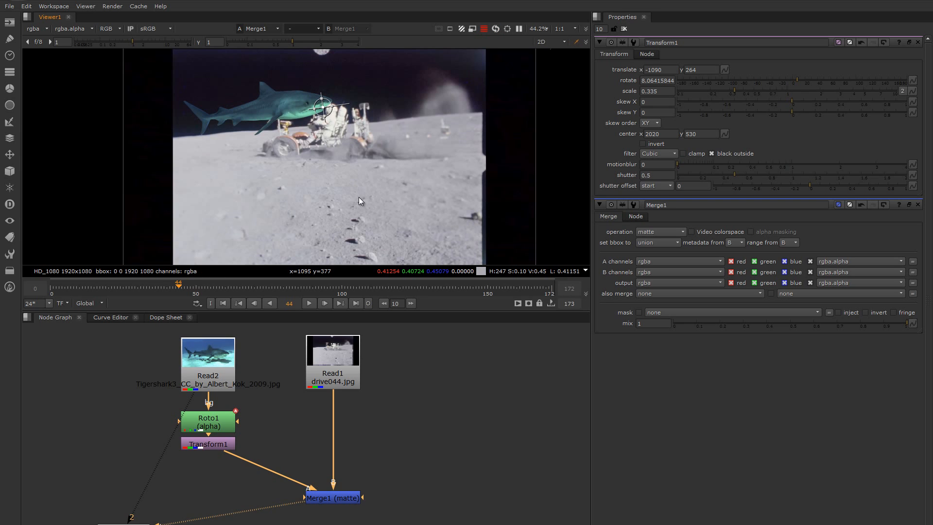
# Set keyframes on Transform1's translate and rotate values at frame 1.
pyautogui.click(52, 289)
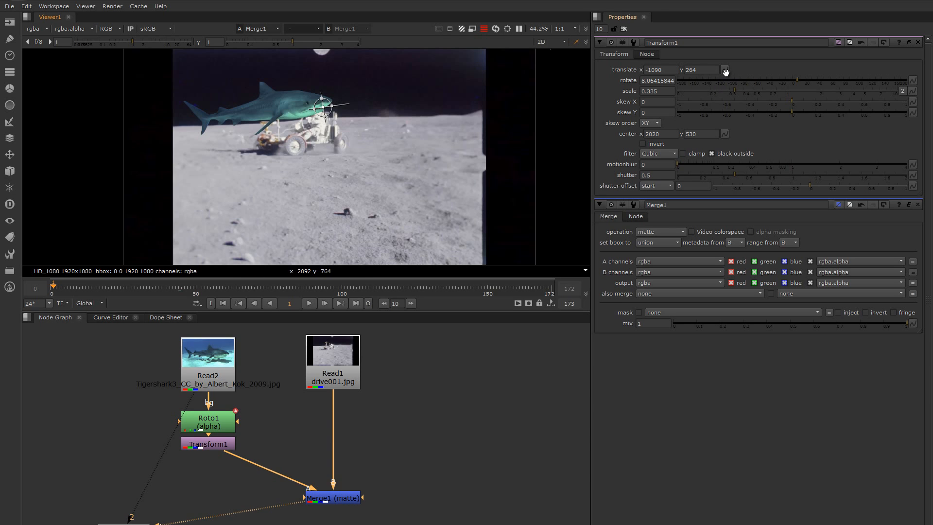
pyautogui.click(725, 71)
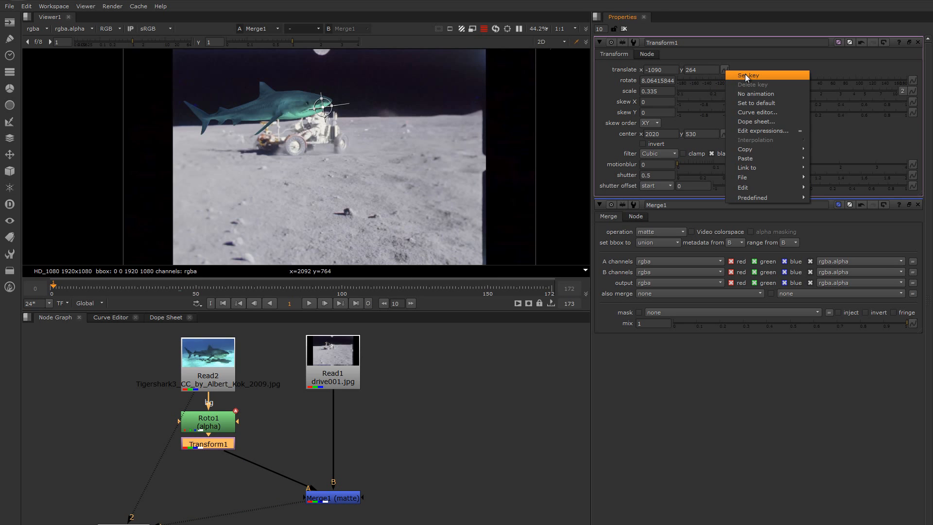
pyautogui.click(759, 76)
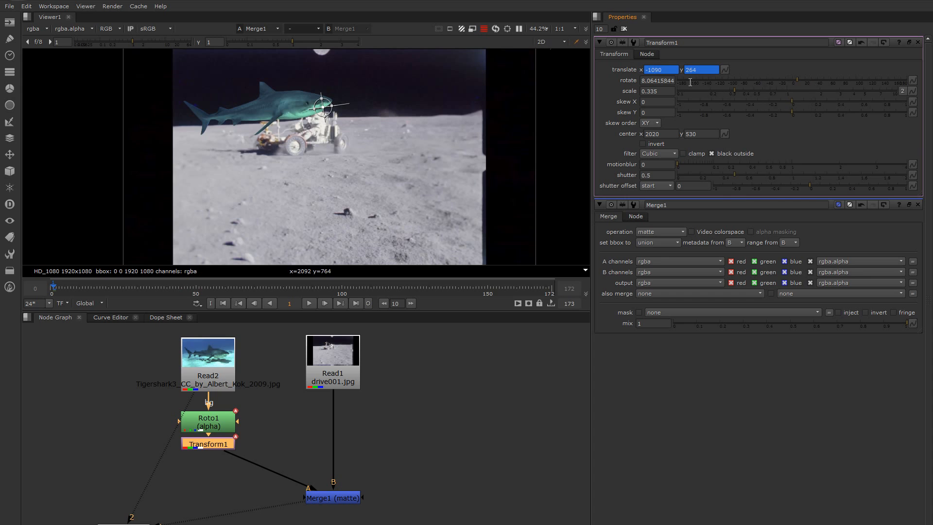
pyautogui.click(913, 80)
pyautogui.click(893, 88)
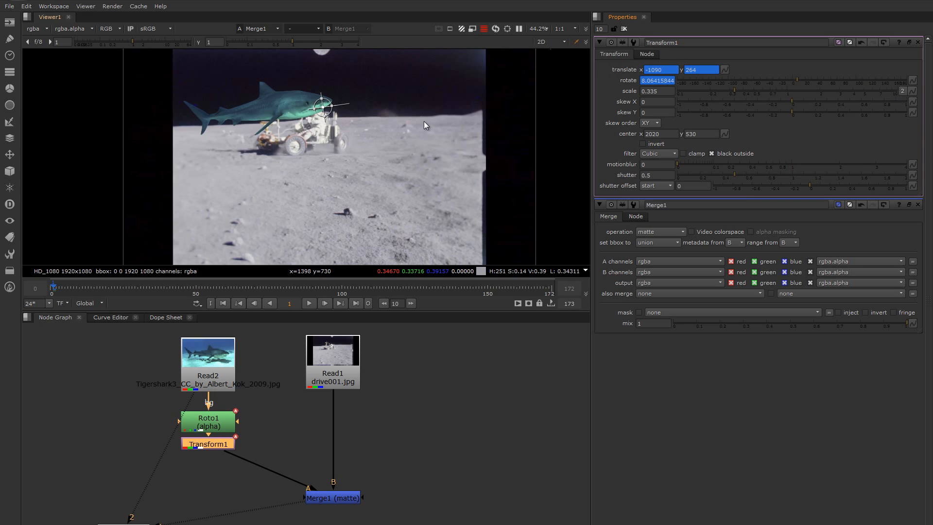
# Animate the shark from the left frame edge at translate x -1972, y 96 on frame 1 to above the rover just past frame 50.
pyautogui.moveTo(311, 112); pyautogui.dragTo(121, 147)
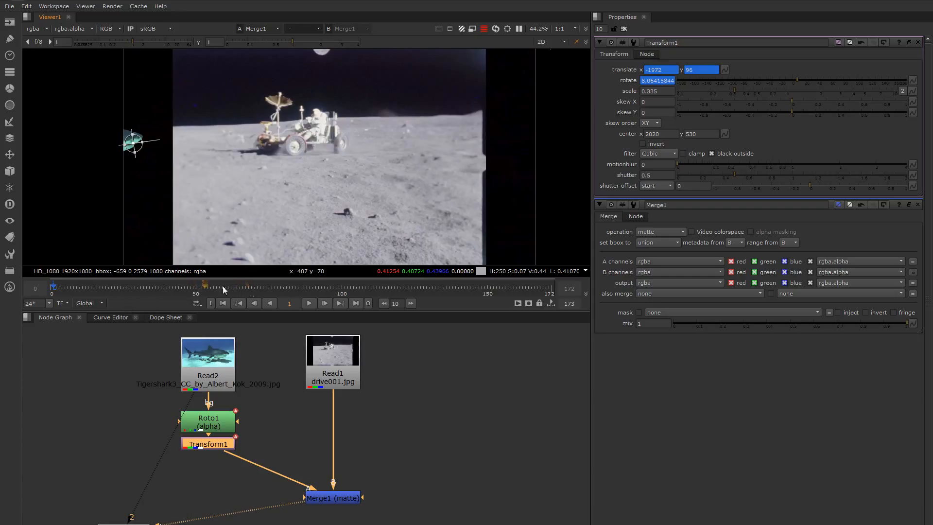
pyautogui.moveTo(223, 287)
pyautogui.mouseDown()
pyautogui.moveTo(188, 287)
pyautogui.moveTo(258, 288)
pyautogui.moveTo(181, 293)
pyautogui.moveTo(205, 287)
pyautogui.mouseUp()
pyautogui.moveTo(161, 124); pyautogui.dragTo(331, 103)
# Keyframe the shark's rotation at about 14.3 degrees on frame 27 and its translate at x -1260, y 294 on frame 73.
pyautogui.moveTo(213, 286); pyautogui.dragTo(130, 290)
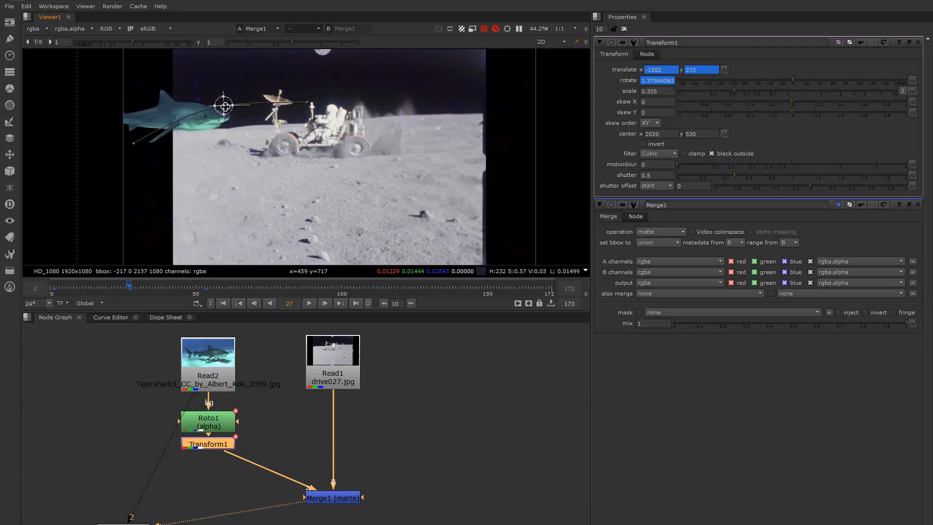
pyautogui.moveTo(247, 106); pyautogui.dragTo(245, 99)
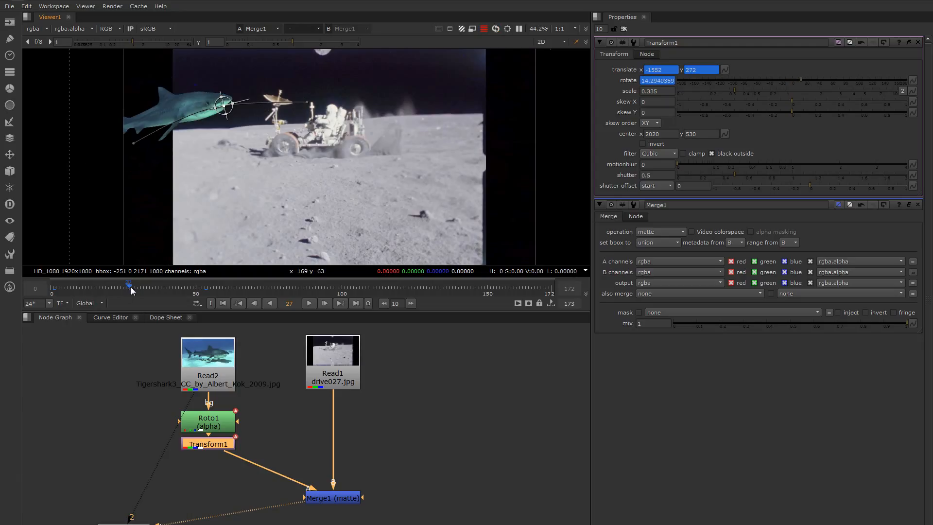
pyautogui.moveTo(130, 287); pyautogui.dragTo(263, 308)
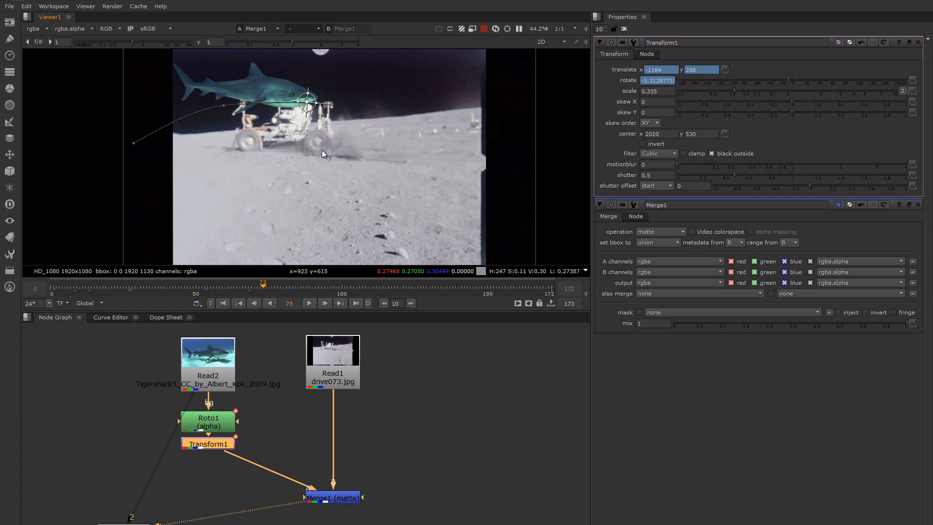
pyautogui.moveTo(308, 102); pyautogui.dragTo(288, 100)
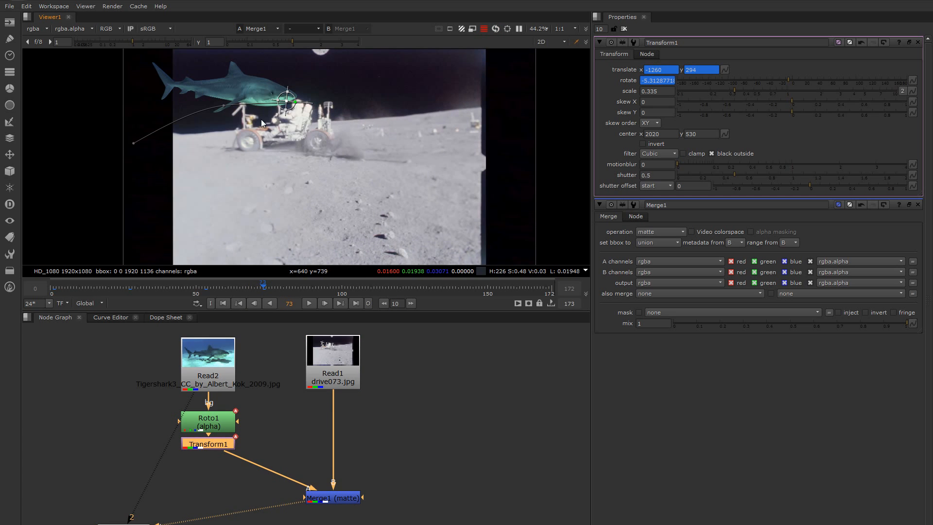